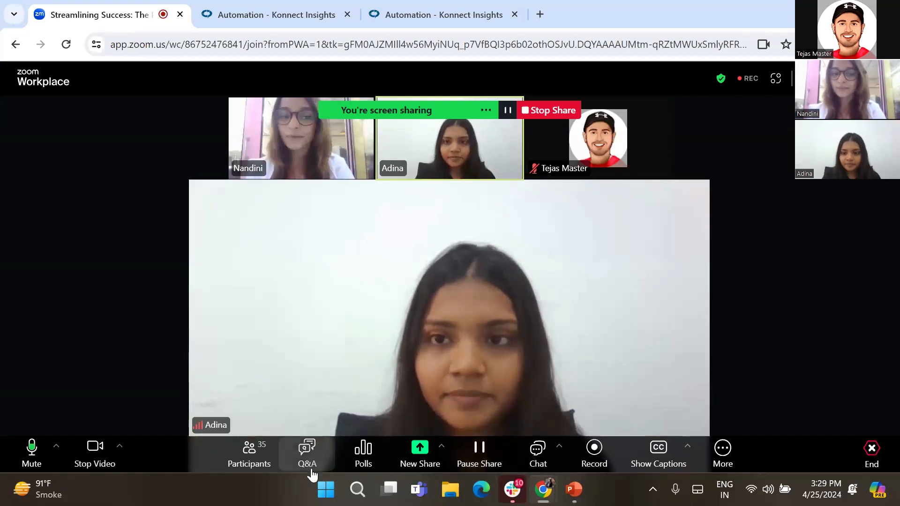
- Review the answered questions in the webinar's Q&A panel, then close it
click(307, 452)
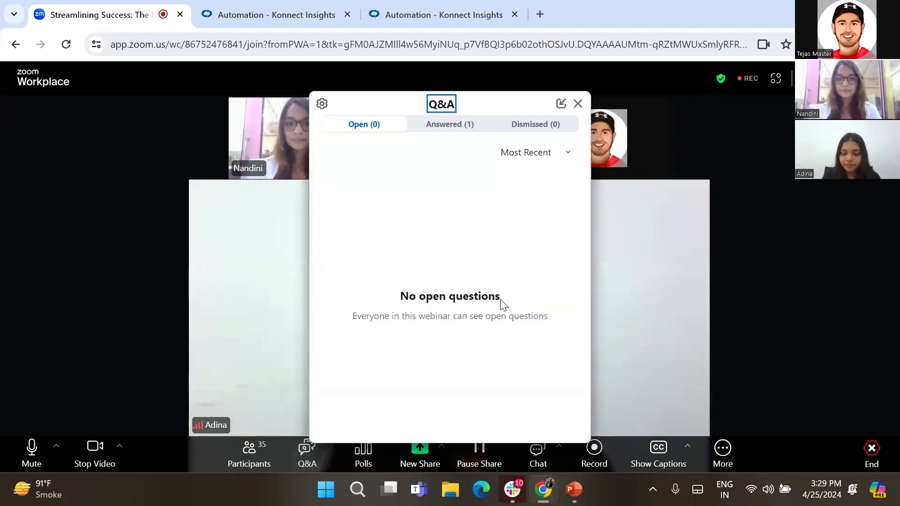
click(465, 132)
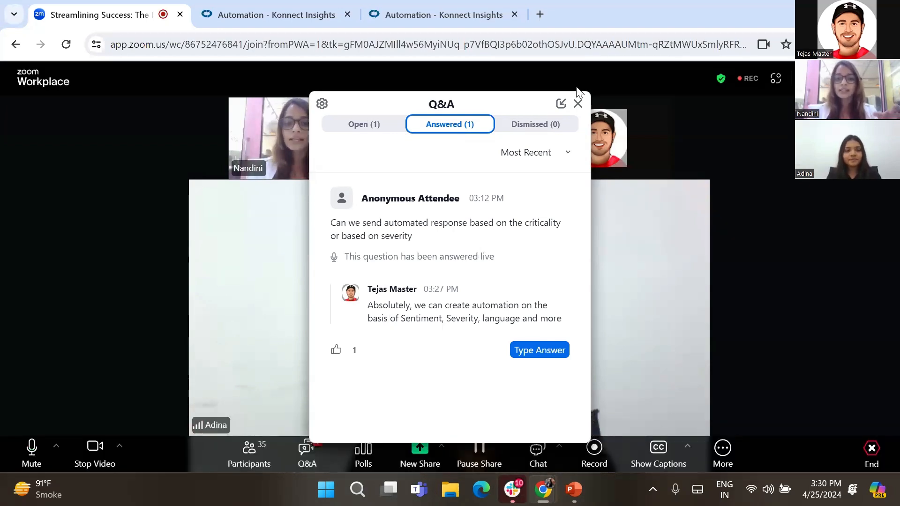
click(578, 103)
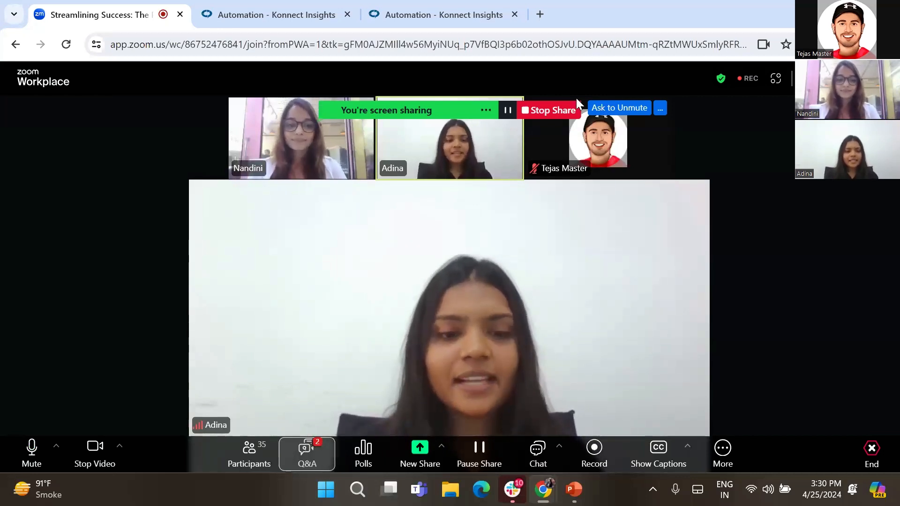
click(304, 452)
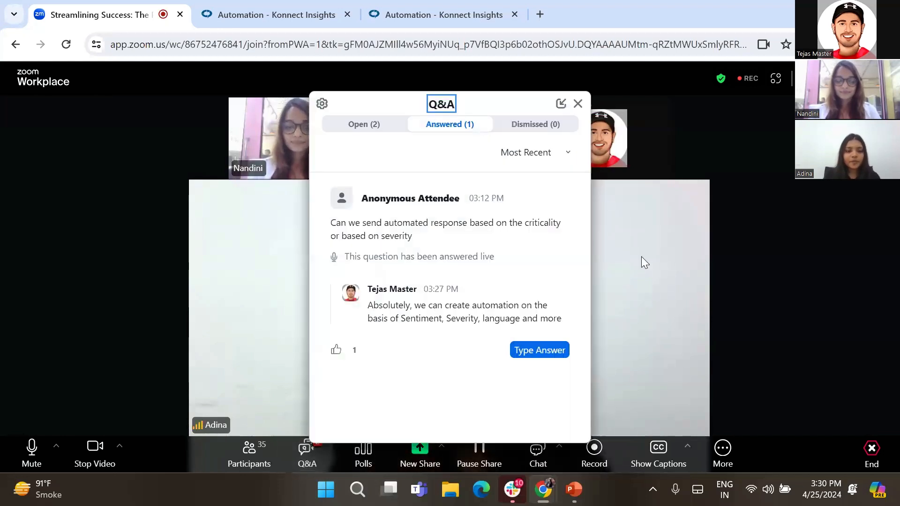
click(578, 104)
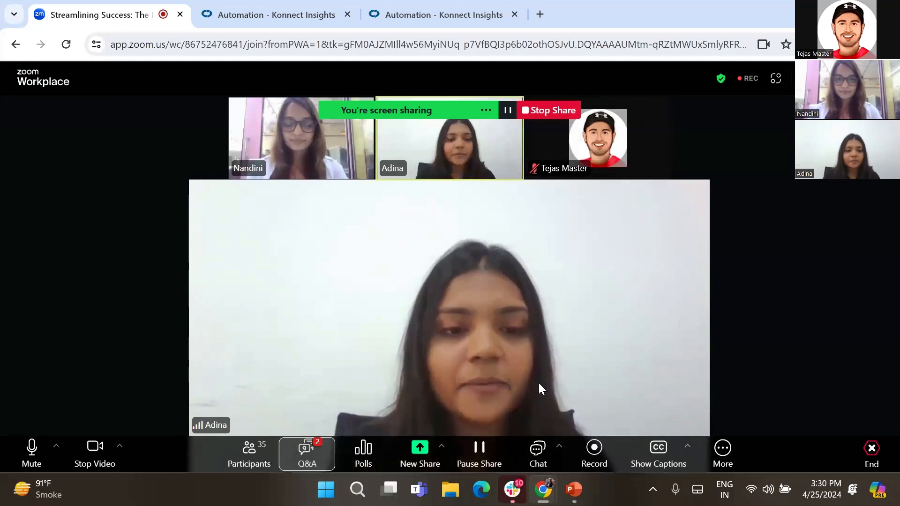
- Switch to the automation tab, return to My Automations and open the First Follow-Up Response automation for editing
click(271, 6)
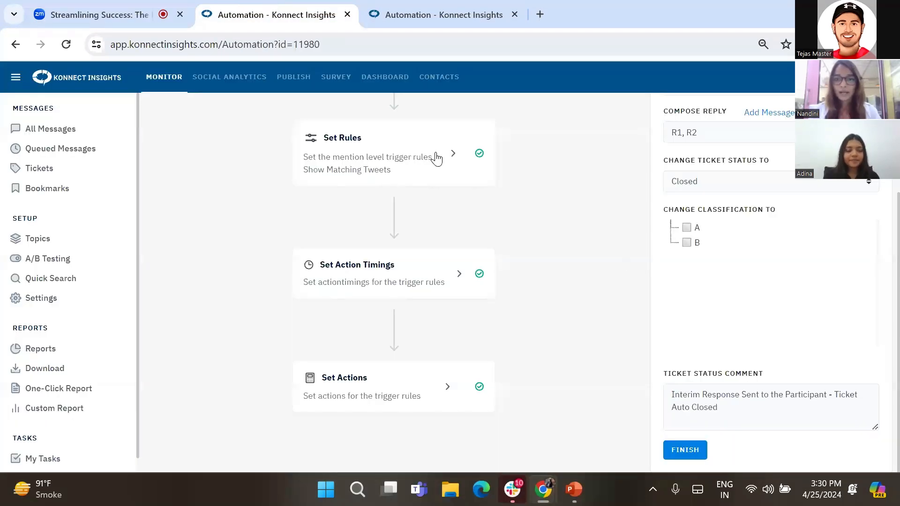
scroll(380, 149, up, 4)
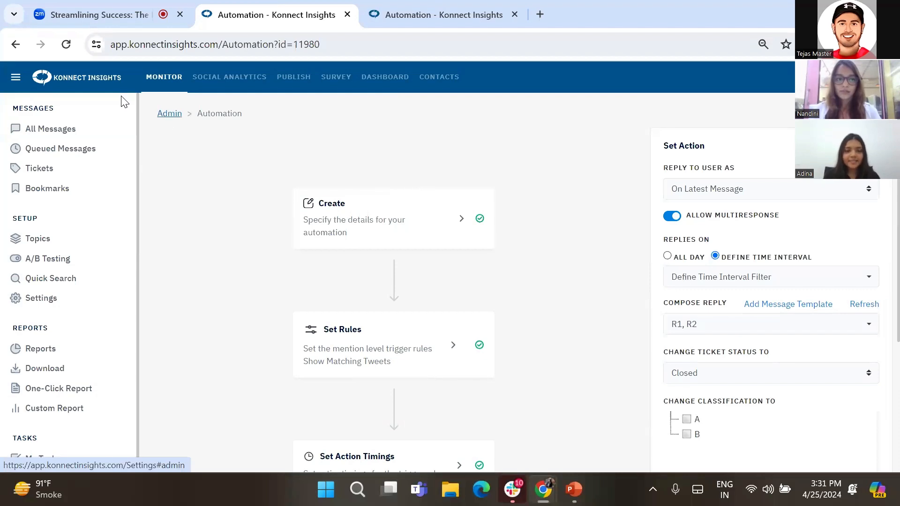
click(15, 44)
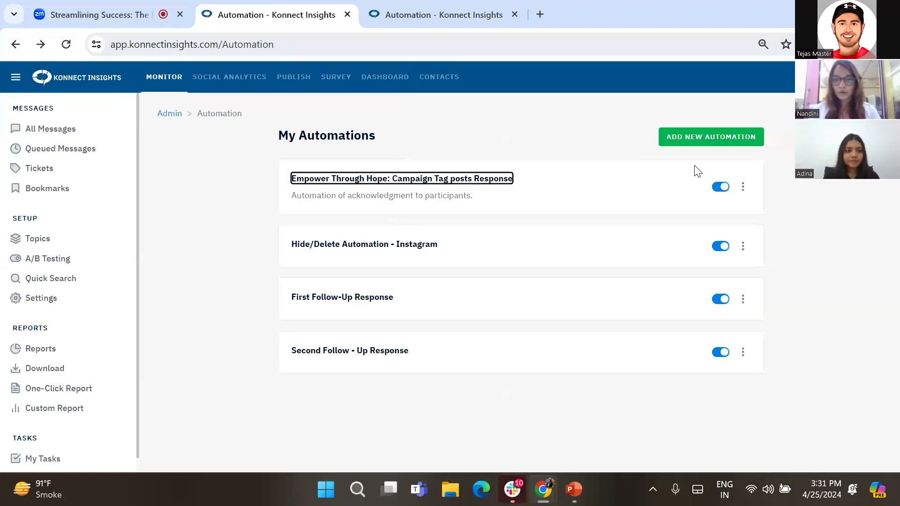
click(672, 210)
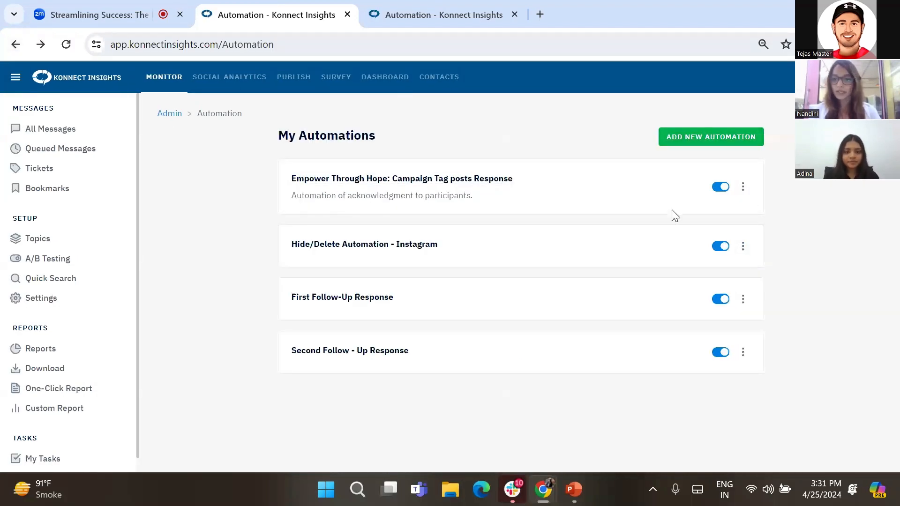
click(743, 299)
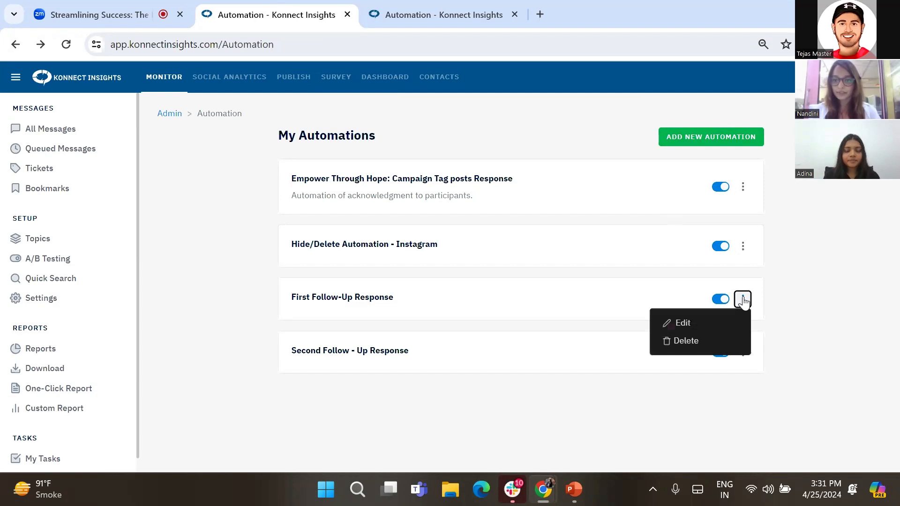
click(683, 324)
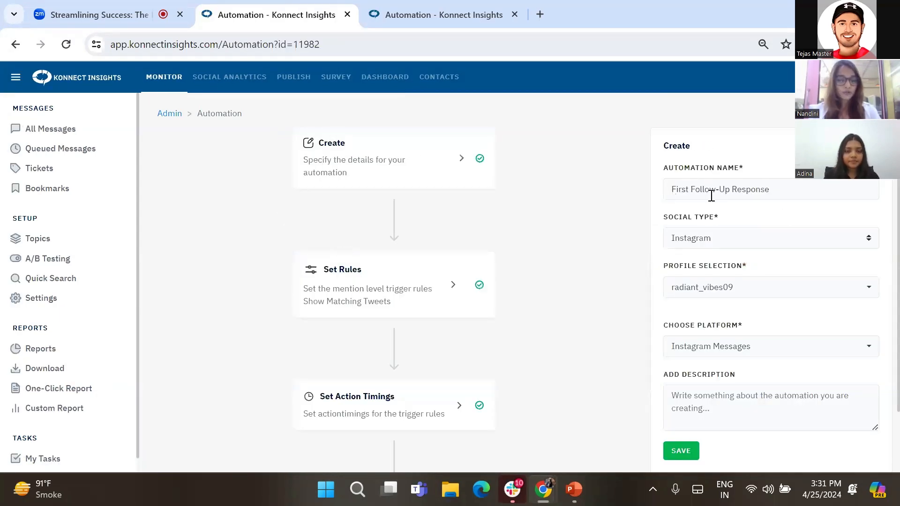
- Save the automation's Create details
click(711, 196)
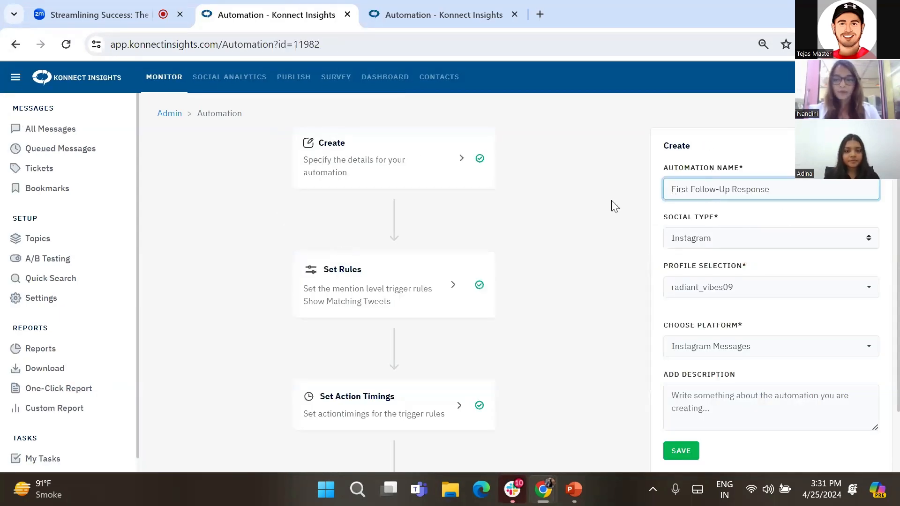
click(679, 190)
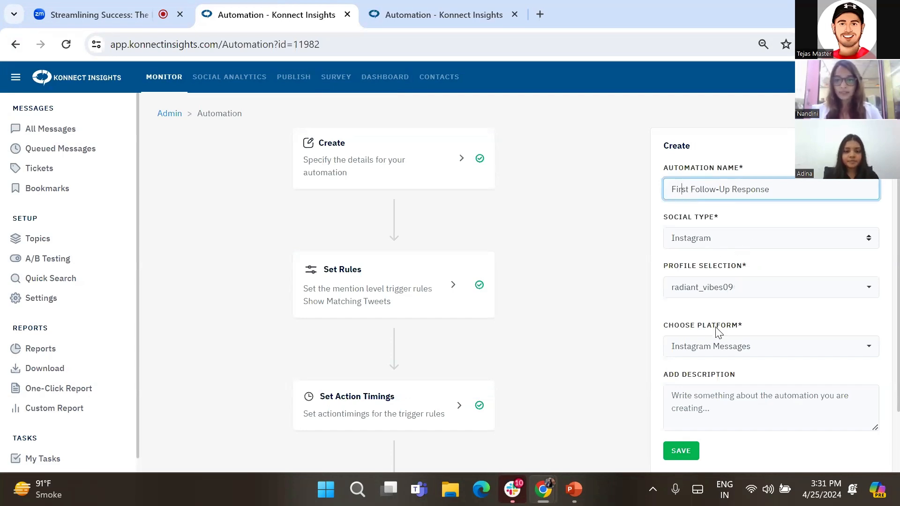
click(679, 453)
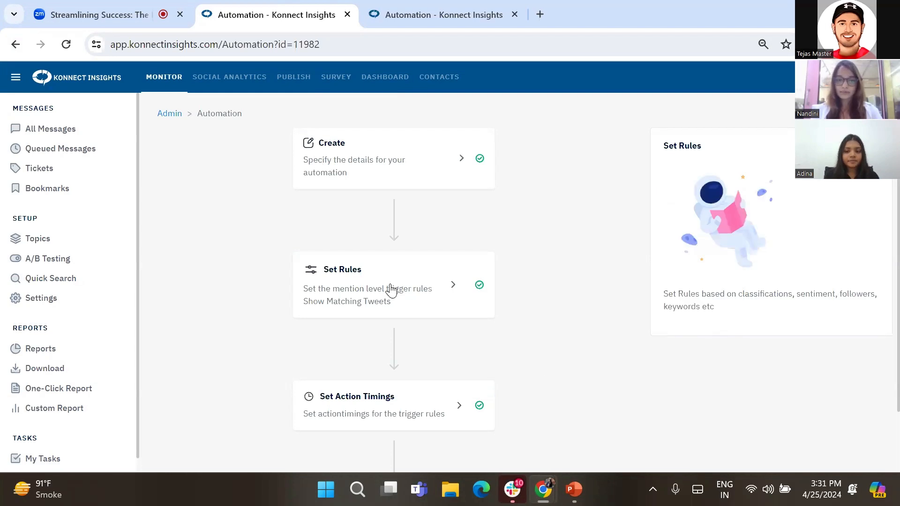
- Open the Set Rules step and review its keyword, post ID, sentiment and severity rule fields
click(373, 285)
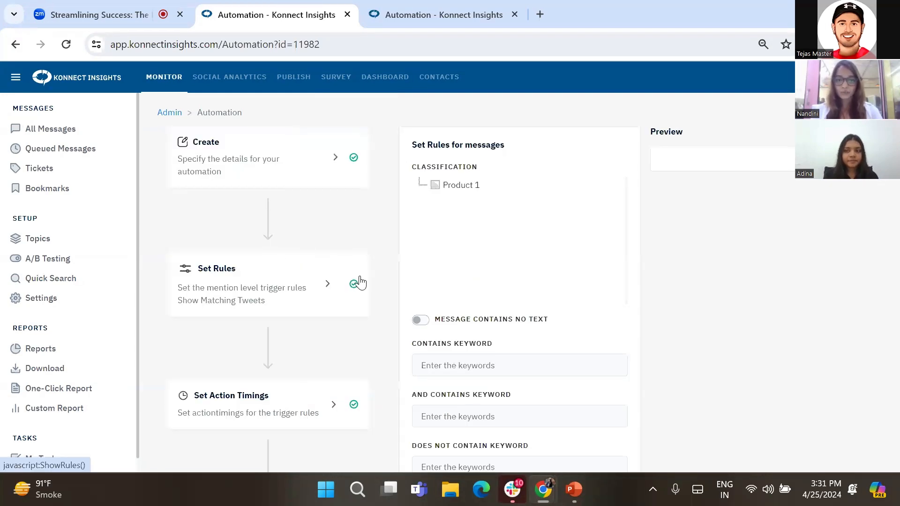
scroll(360, 282, down, 3)
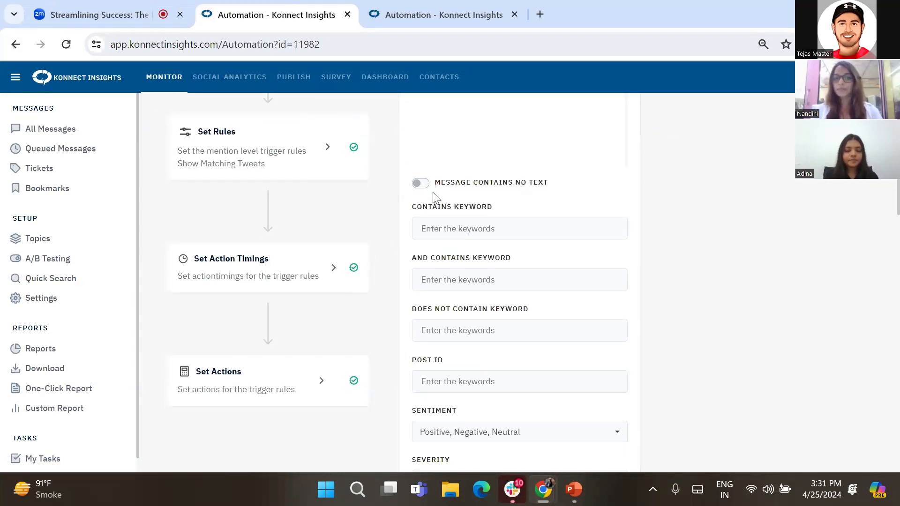
drag(414, 208, 494, 204)
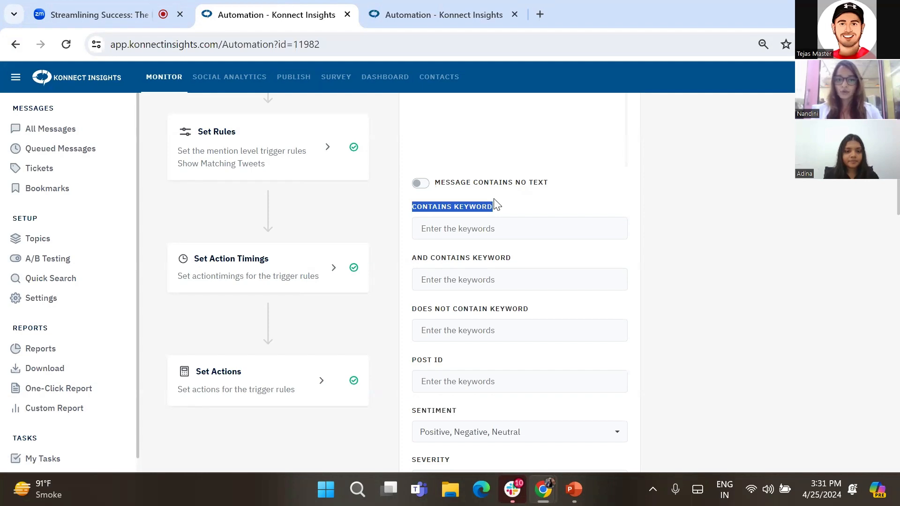
scroll(497, 205, down, 3)
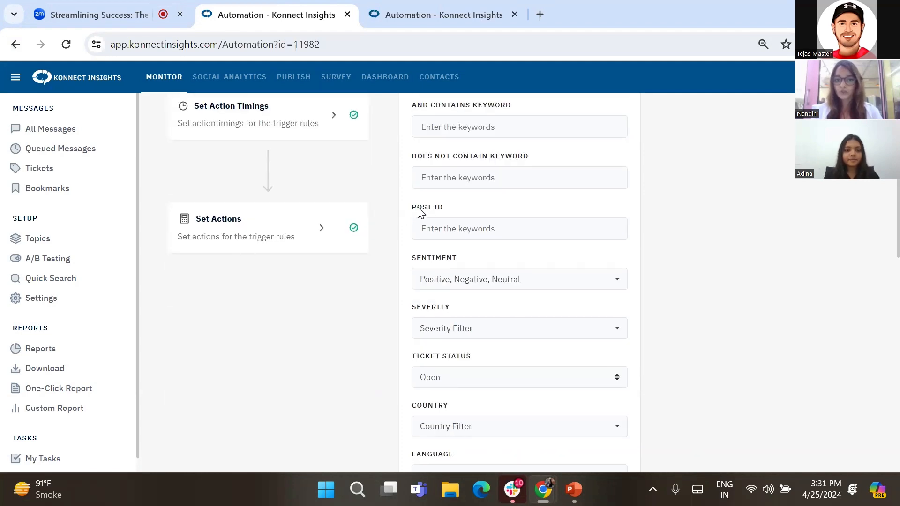
drag(415, 209, 450, 206)
drag(412, 258, 460, 261)
drag(414, 309, 466, 313)
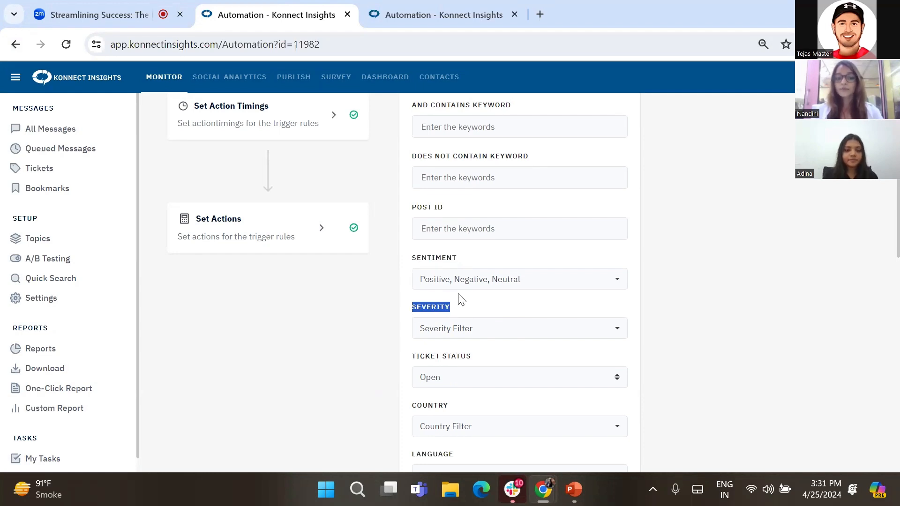
scroll(450, 310, down, 3)
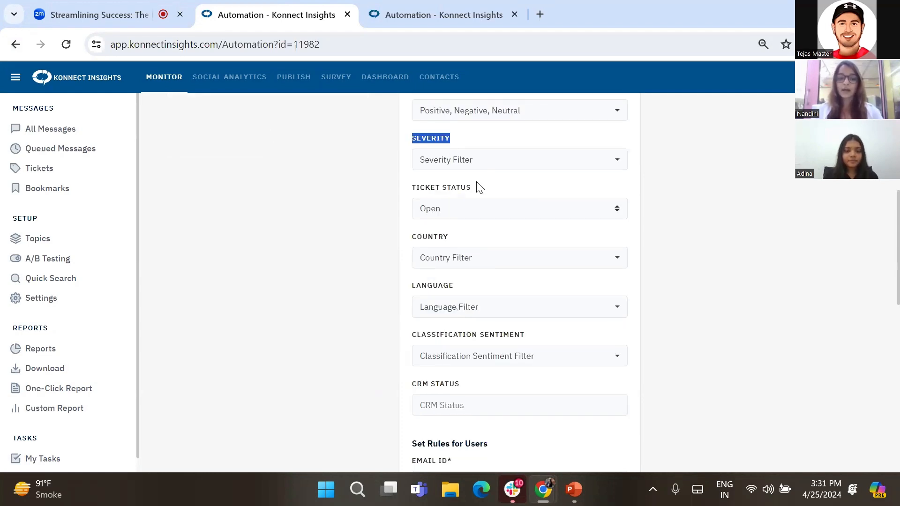
- Set the Severity rule filter to TEST MODE
click(447, 164)
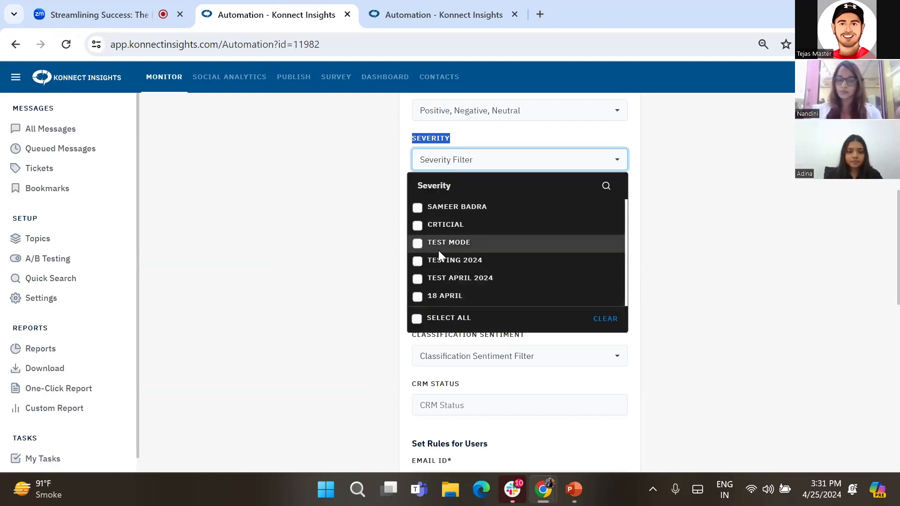
click(415, 241)
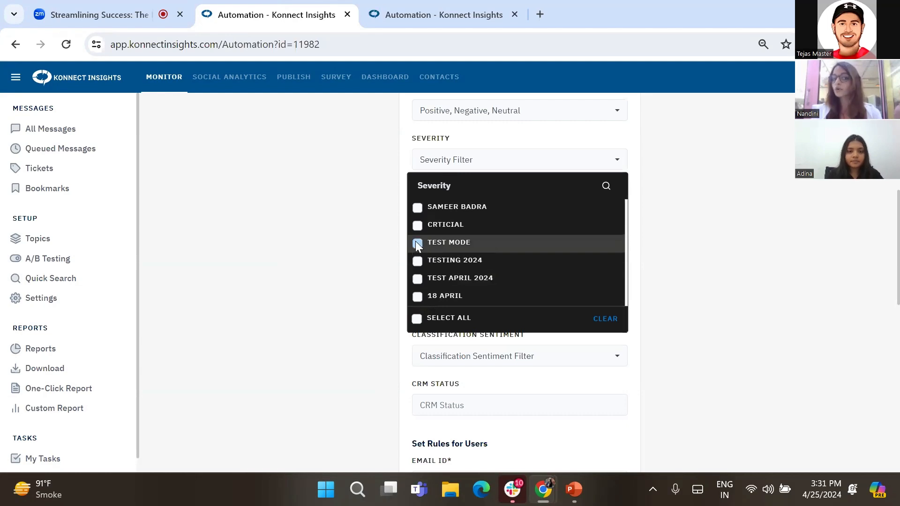
click(361, 226)
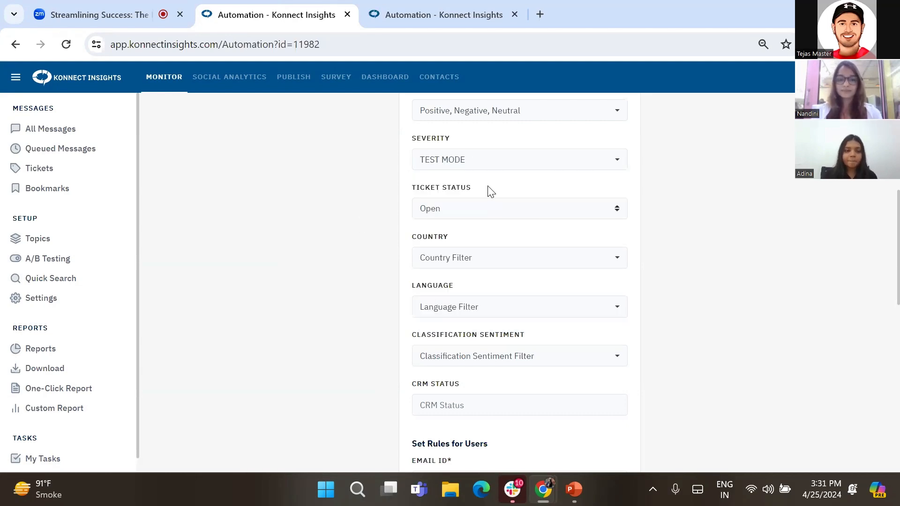
- Review the Ticket Status rule options and save the message rules
scroll(487, 191, down, 2)
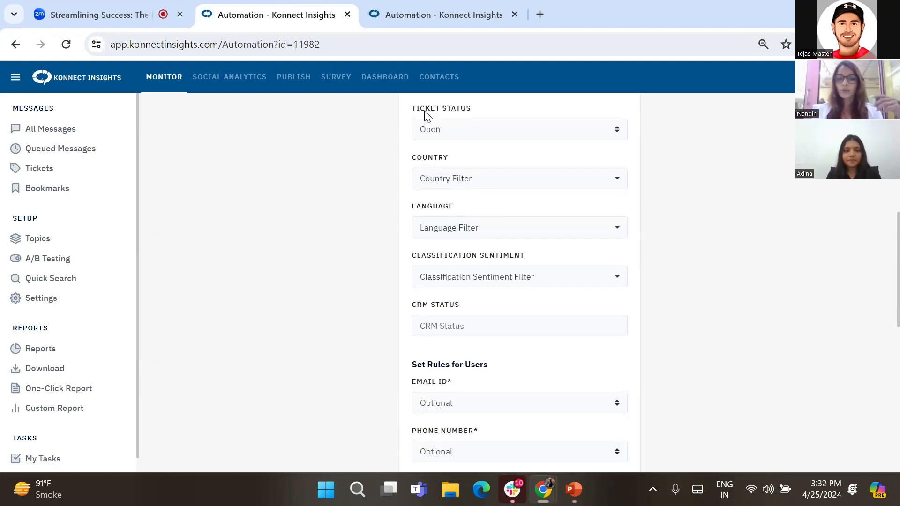
drag(413, 112, 472, 106)
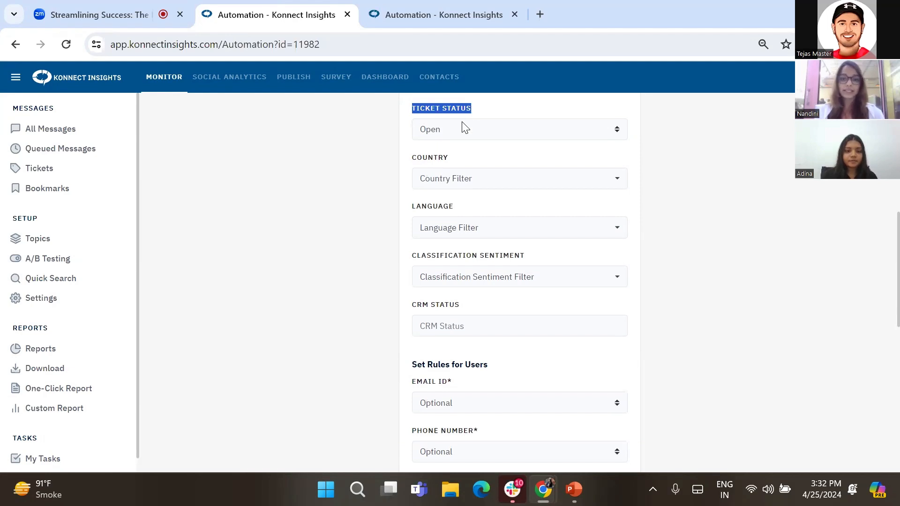
click(463, 128)
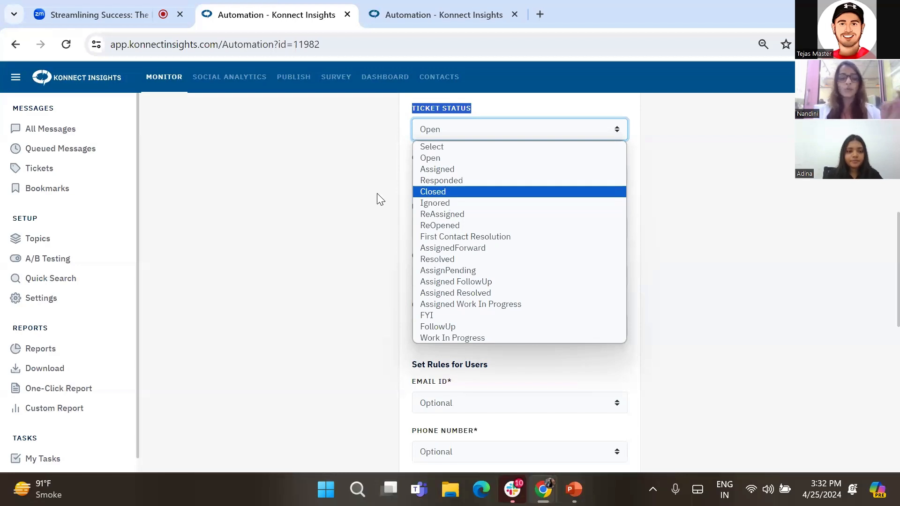
click(353, 200)
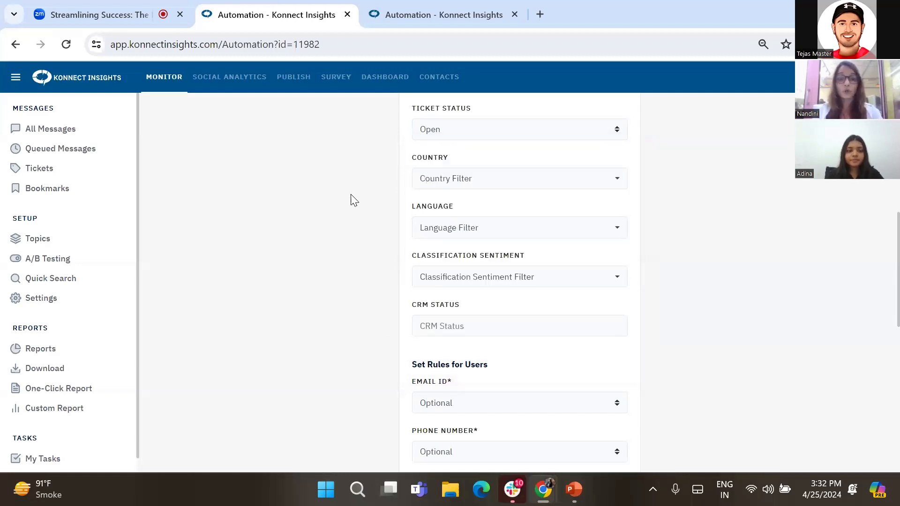
click(466, 128)
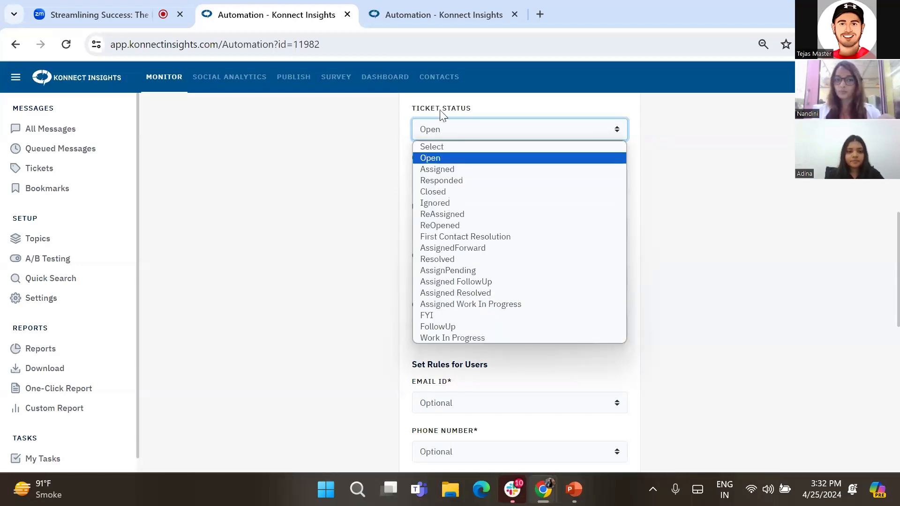
click(328, 254)
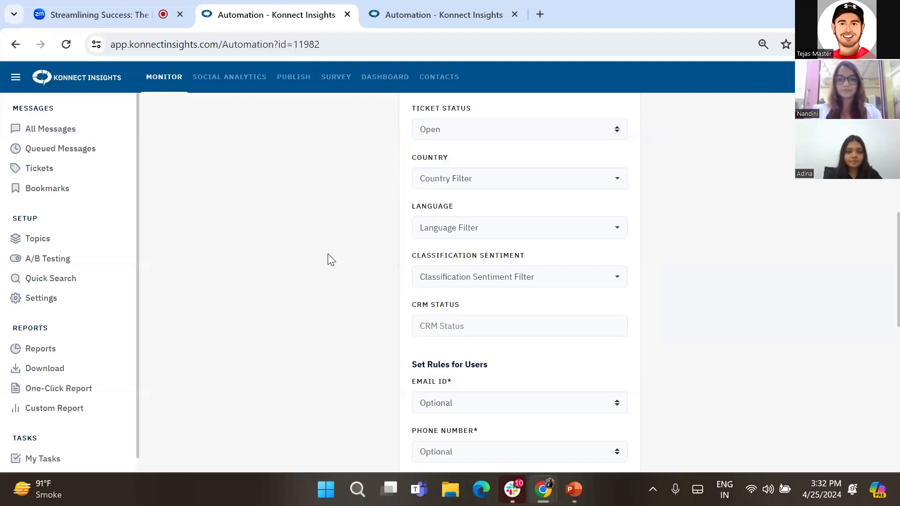
scroll(327, 254, down, 10)
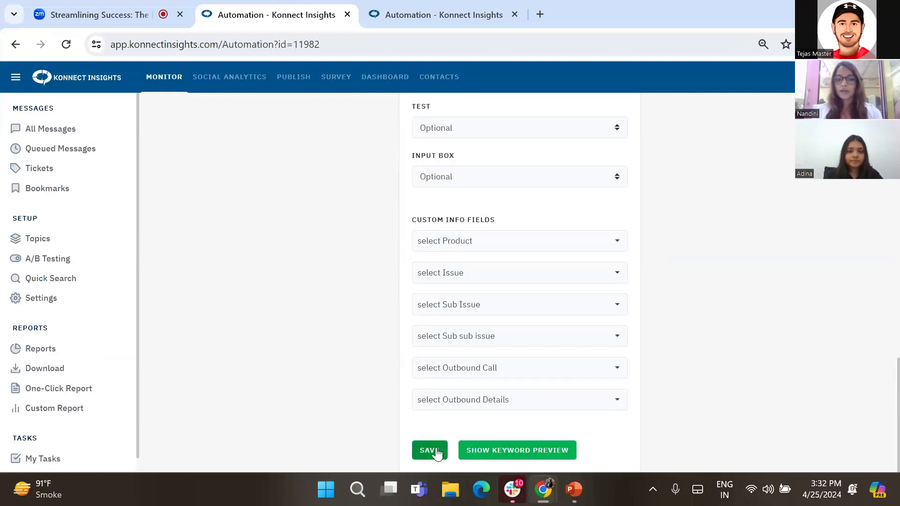
click(438, 452)
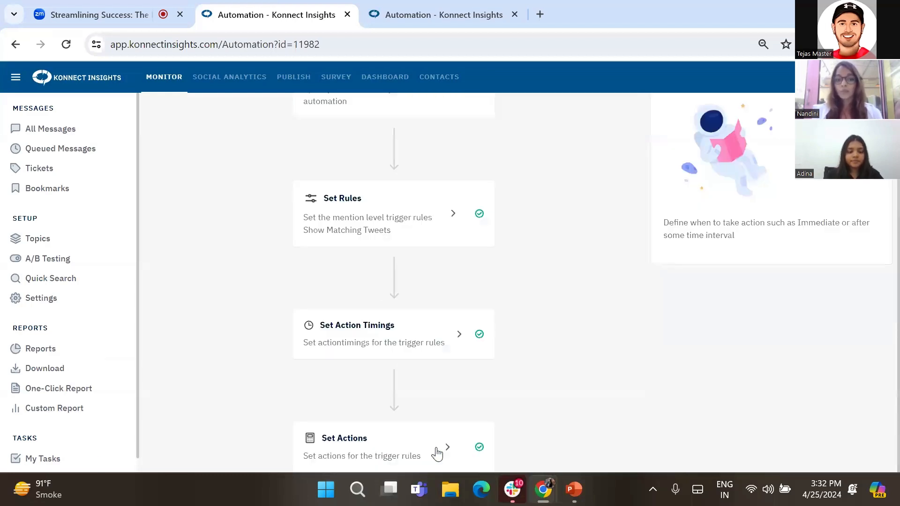
- Open the Set Actions step and change the ticket status action to Assigned
click(376, 441)
double_click(377, 441)
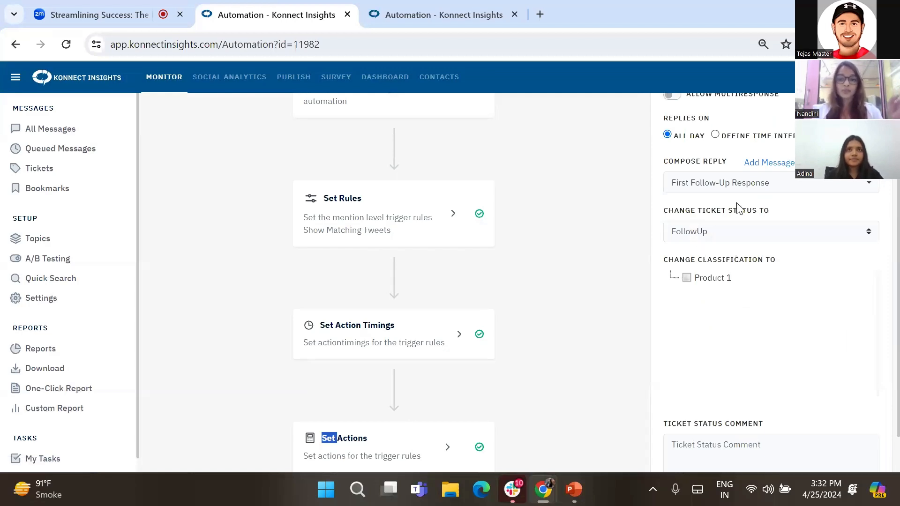
scroll(721, 244, up, 2)
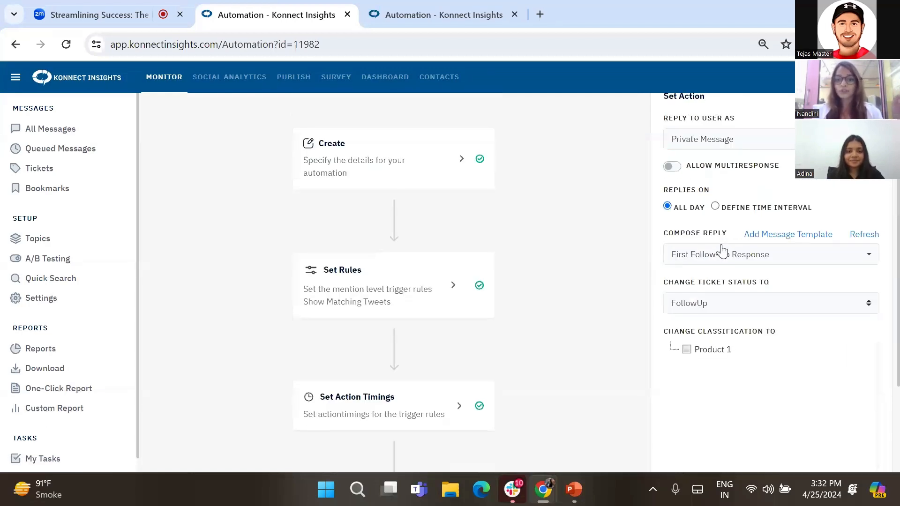
click(695, 311)
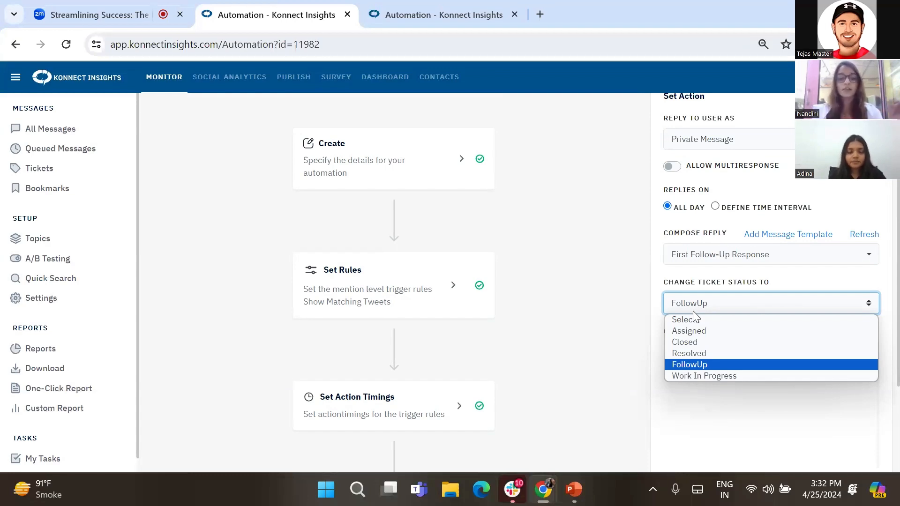
click(672, 335)
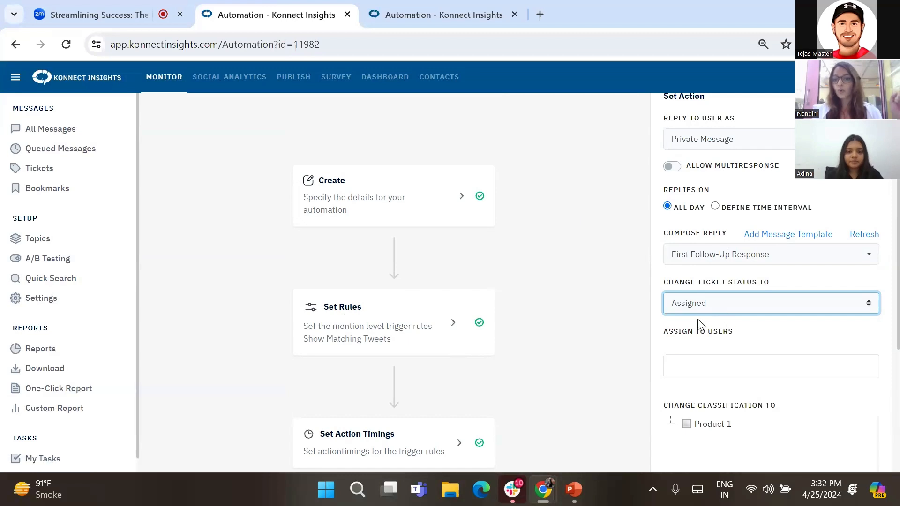
- Open the Assign to Users list and scroll through the available users
click(695, 364)
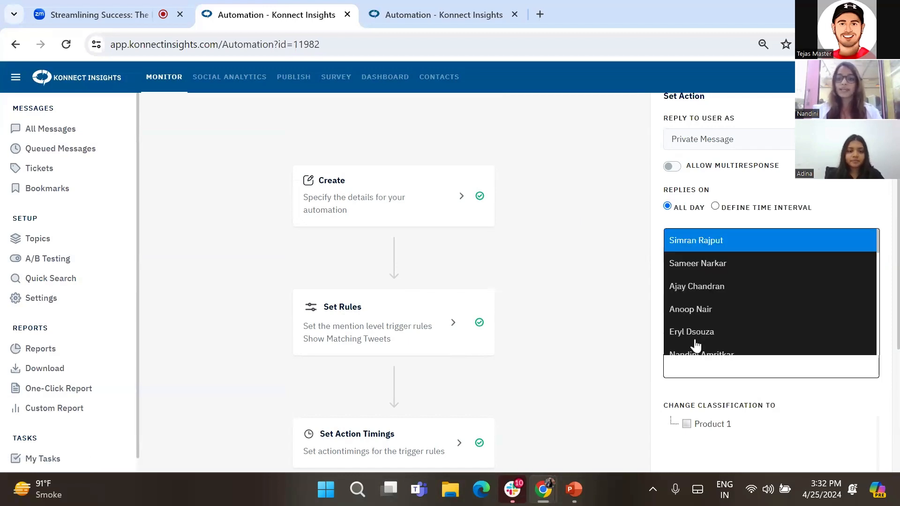
scroll(712, 355, down, 7)
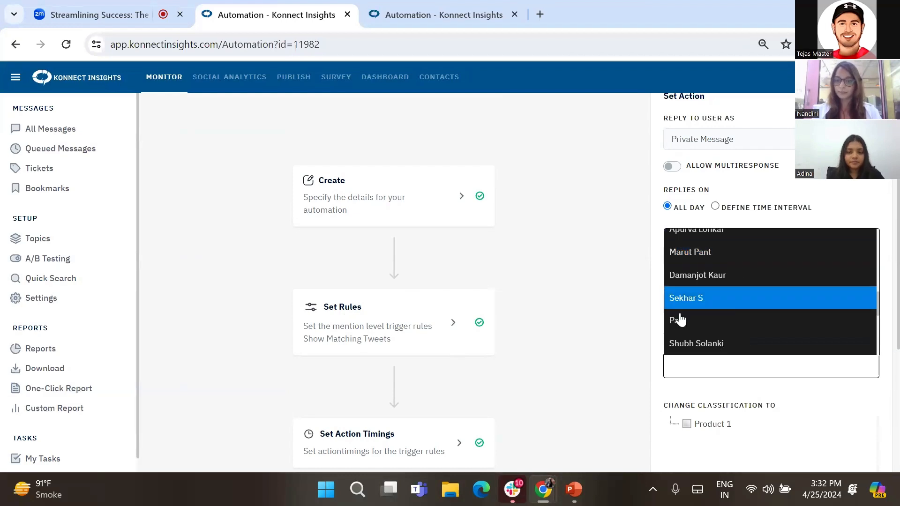
scroll(625, 312, down, 3)
scroll(625, 311, down, 2)
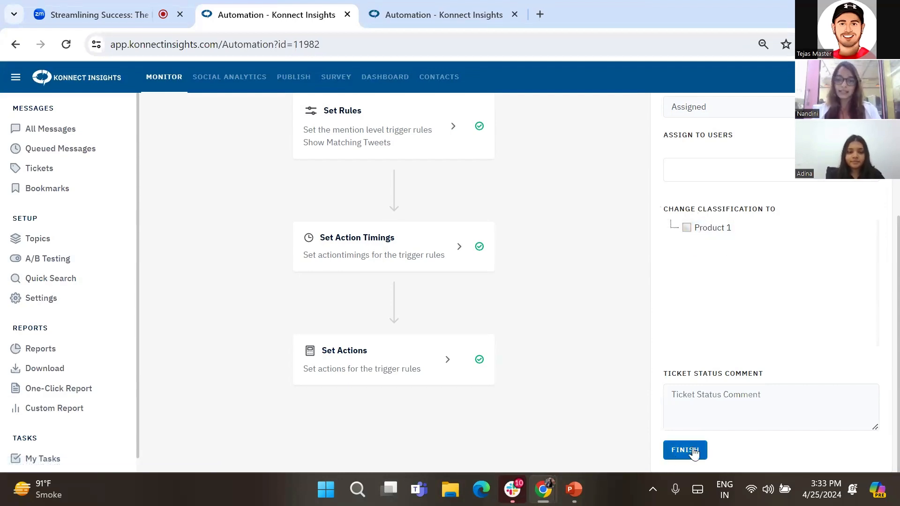
- Switch to the meeting tab, review the open attendee questions in the Q&A panel, and return to the automation tab
click(572, 491)
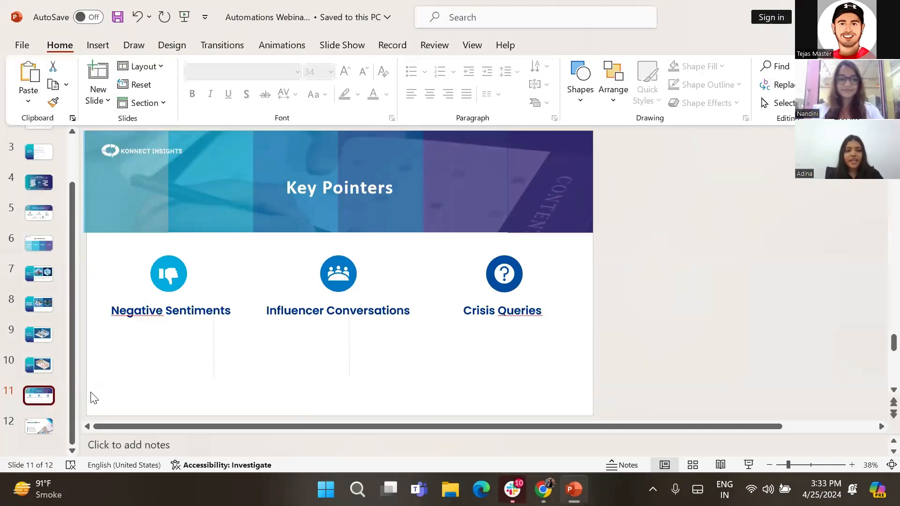
mouse_move(513, 488)
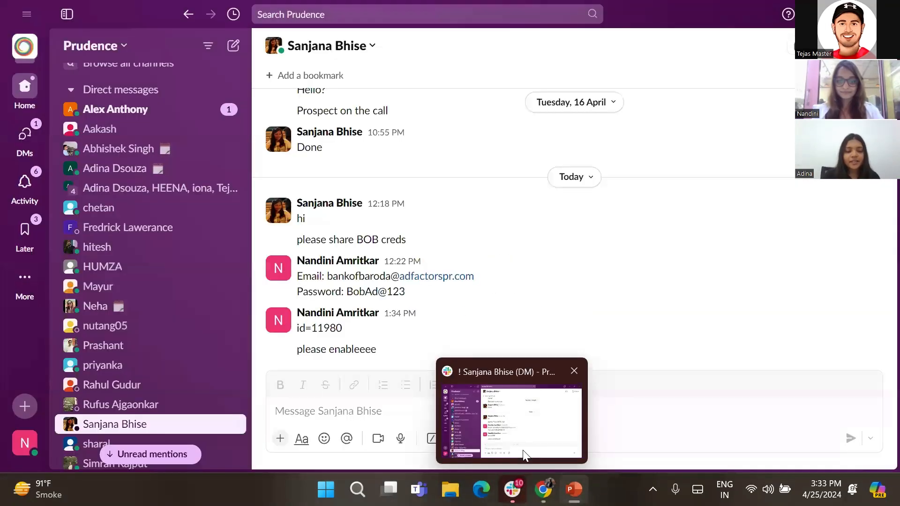
mouse_move(544, 487)
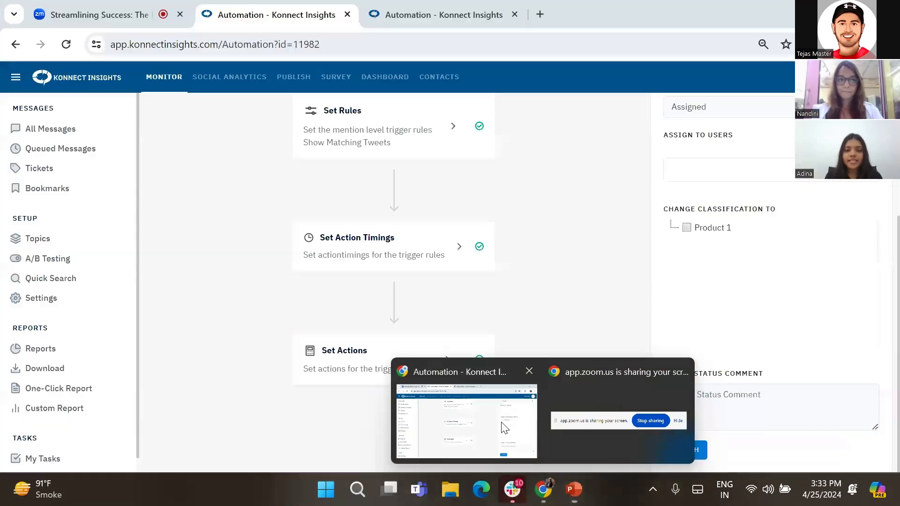
click(502, 423)
click(139, 7)
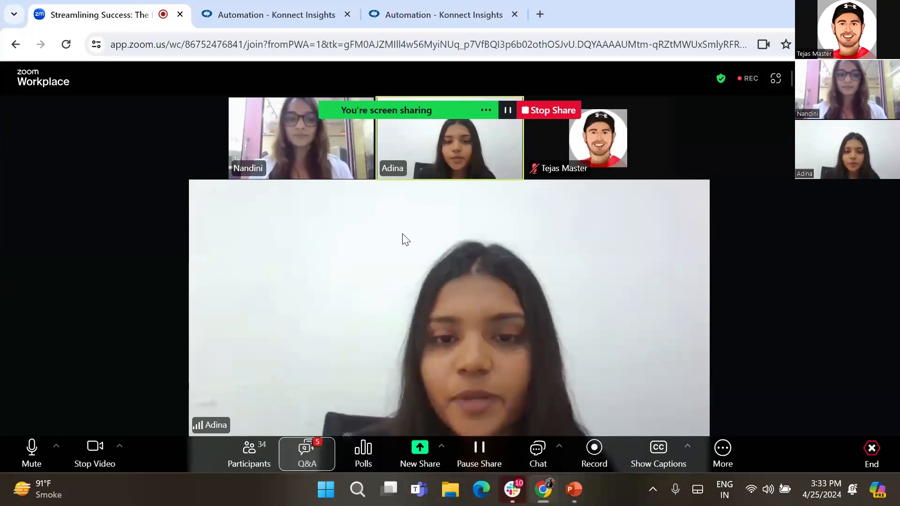
click(307, 449)
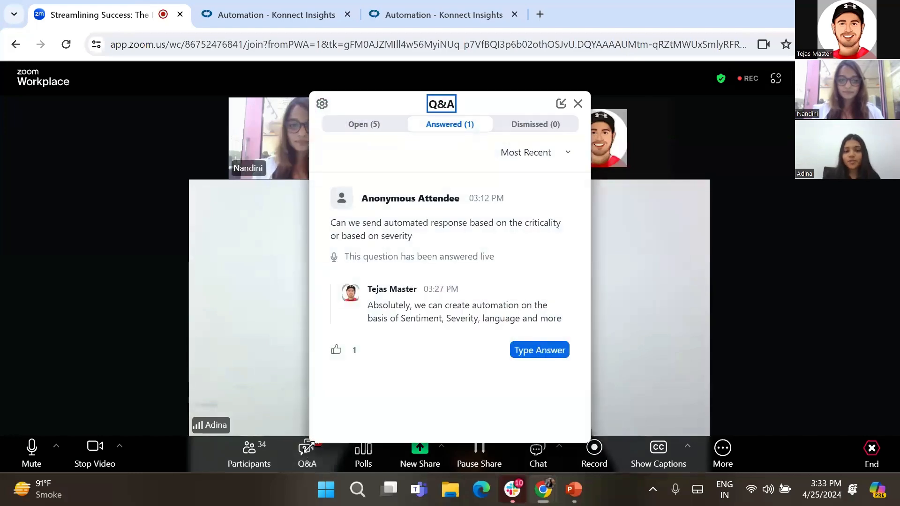
click(359, 127)
scroll(417, 334, down, 5)
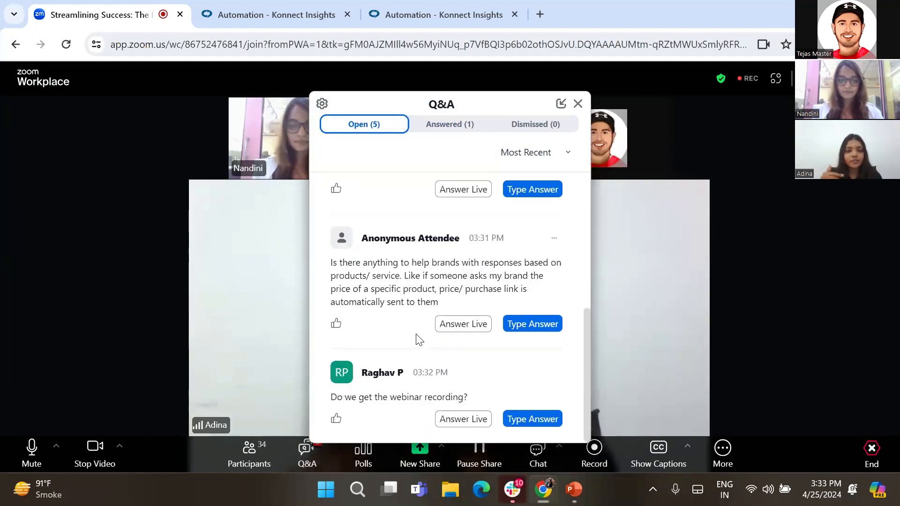
scroll(418, 336, up, 5)
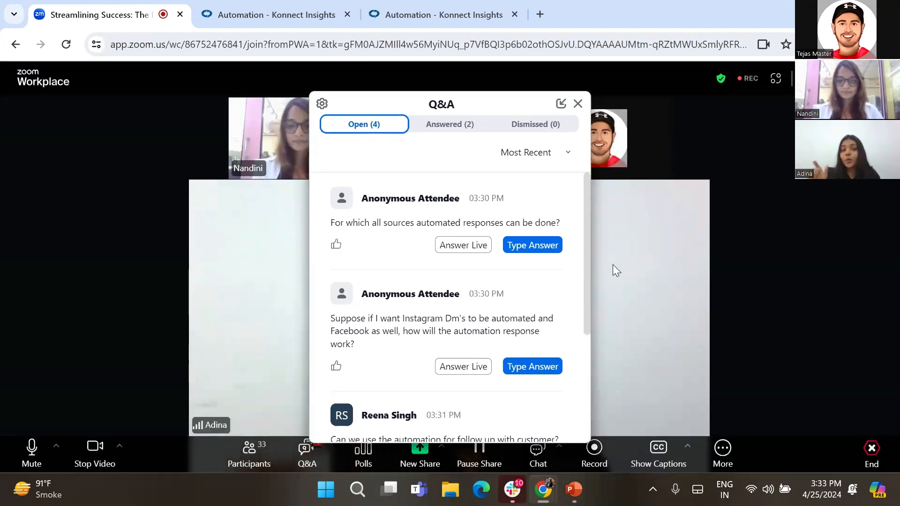
click(578, 104)
key(ctrl+Tab)
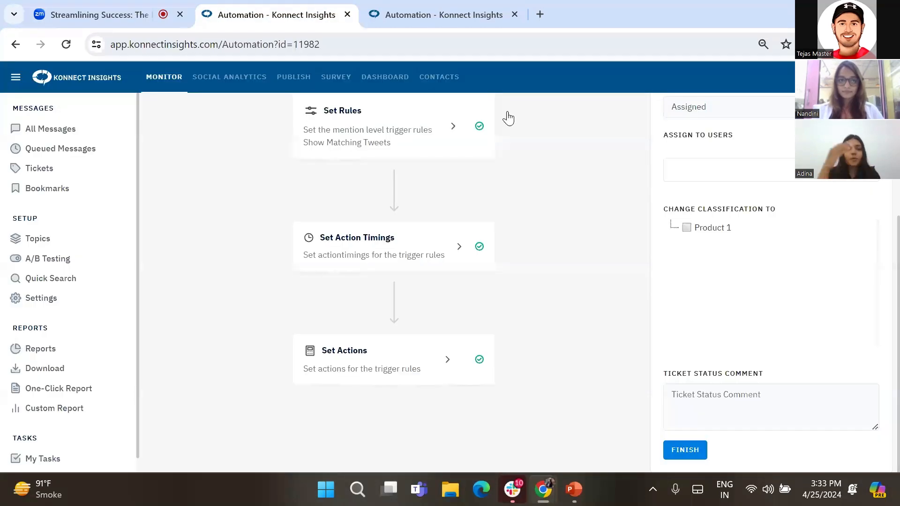
- Open the Set Rules step and add the keywords amaze and amazing to the Contains Keyword rule
click(376, 251)
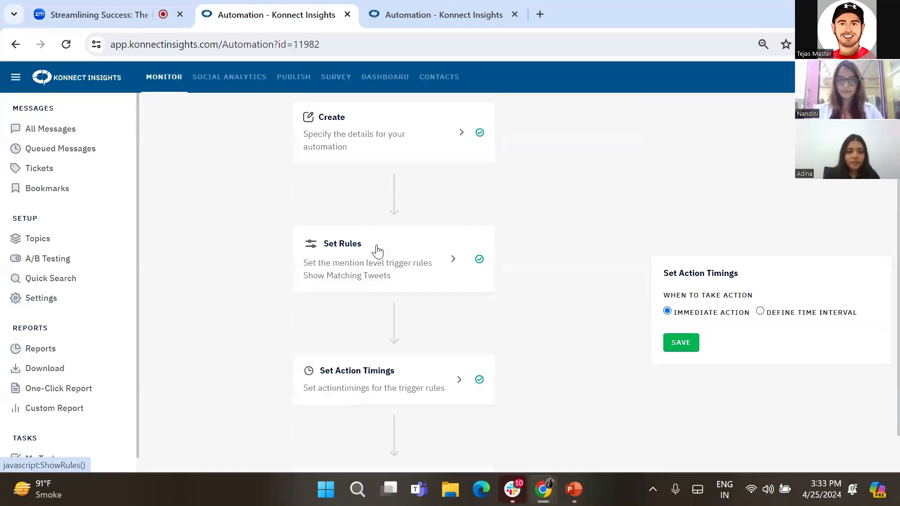
click(372, 448)
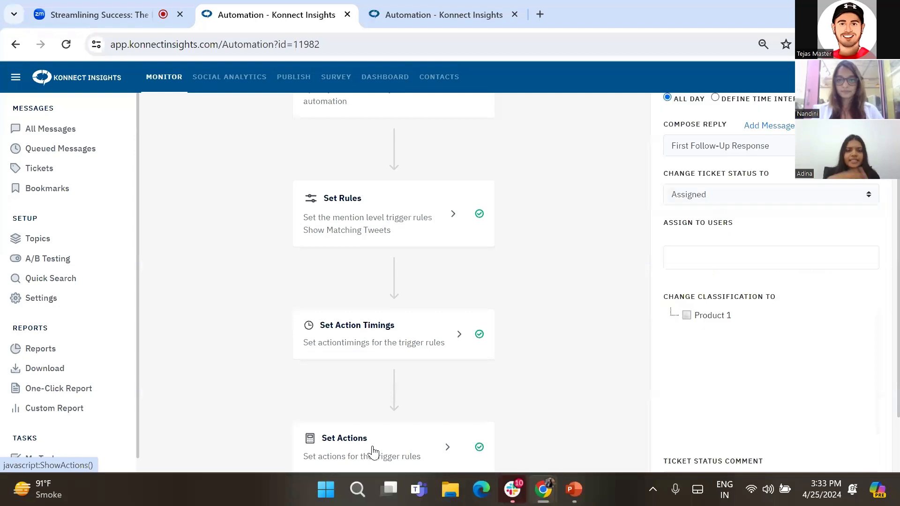
scroll(618, 265, up, 3)
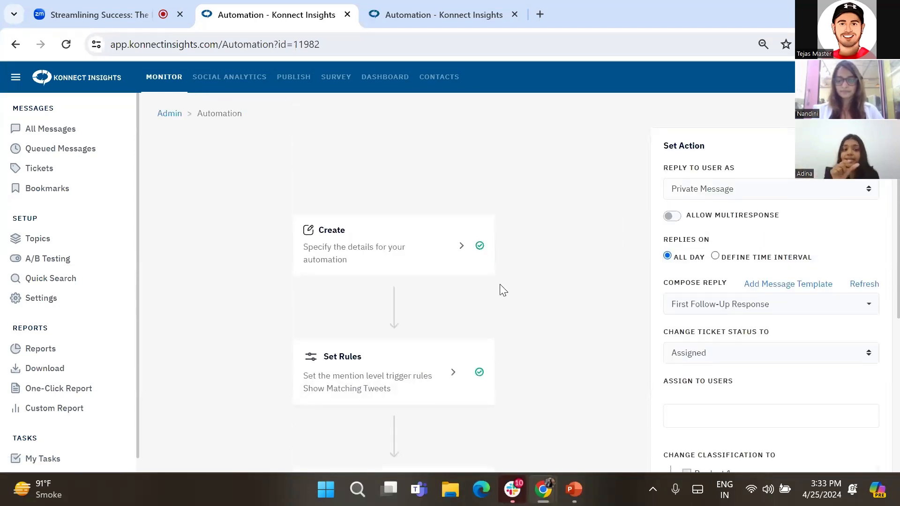
click(403, 381)
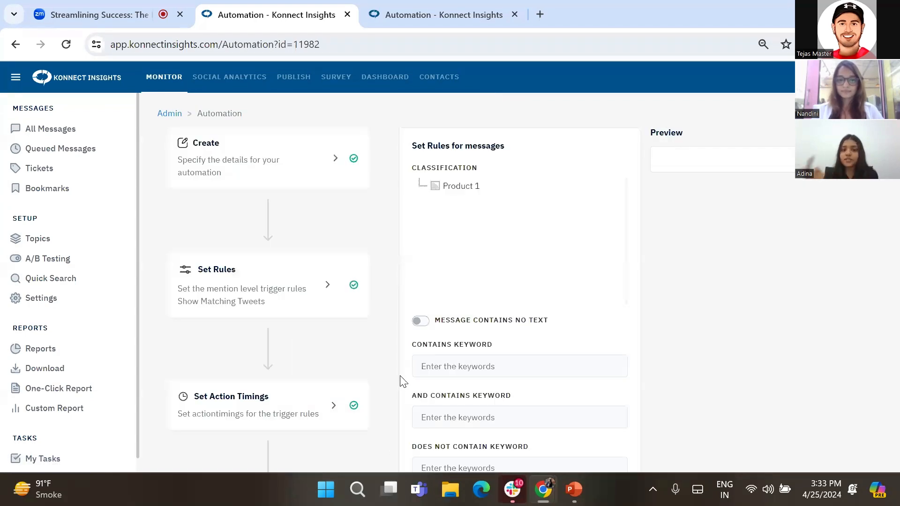
click(446, 367)
text(amaze)
key(Return)
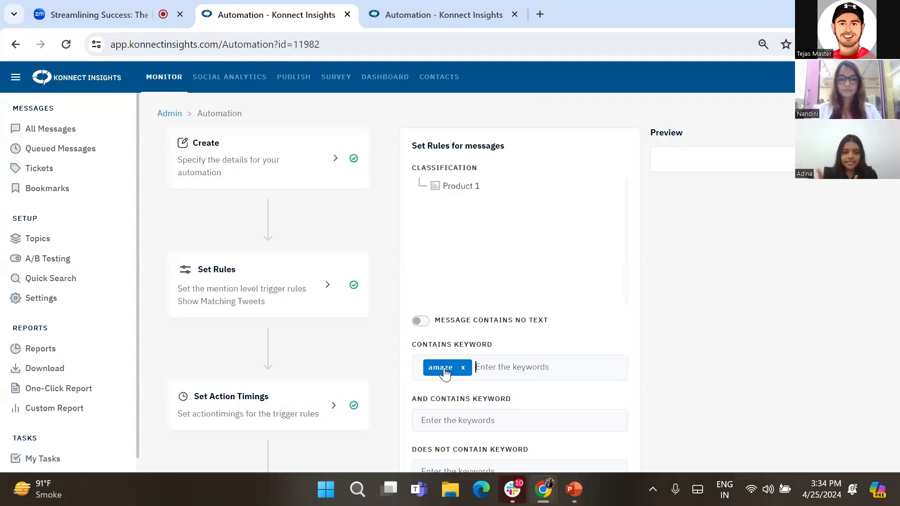
text(amazing)
key(Return)
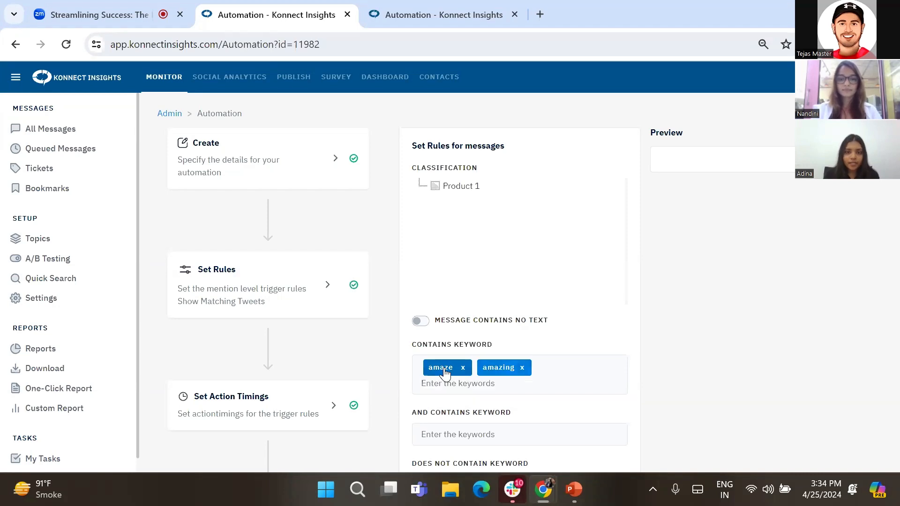
- Open the Set Actions step, keep replies as Private Message, and turn on Allow Multiresponse
scroll(281, 388, down, 1)
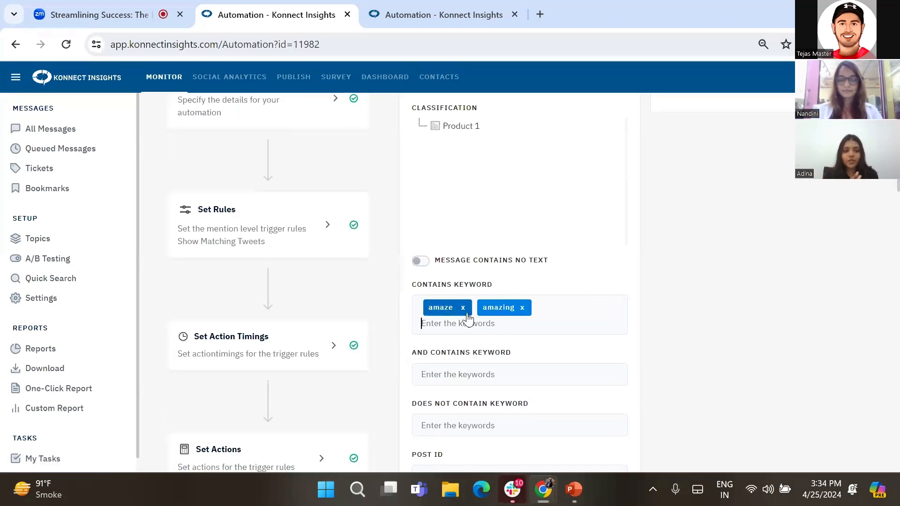
scroll(309, 327, down, 2)
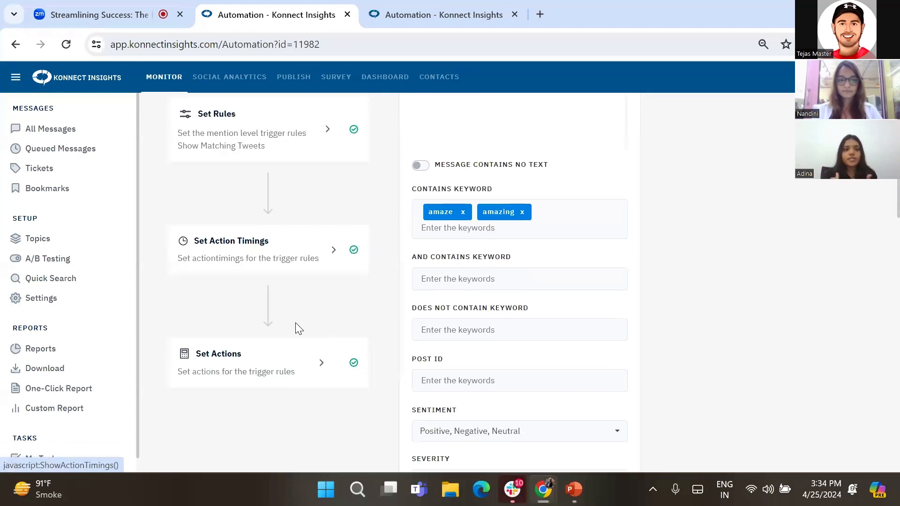
click(246, 364)
scroll(590, 192, up, 3)
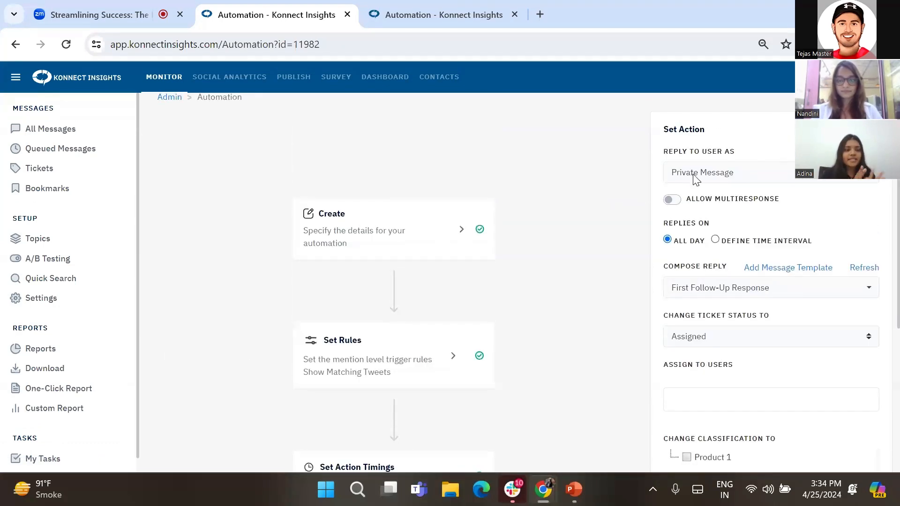
click(696, 177)
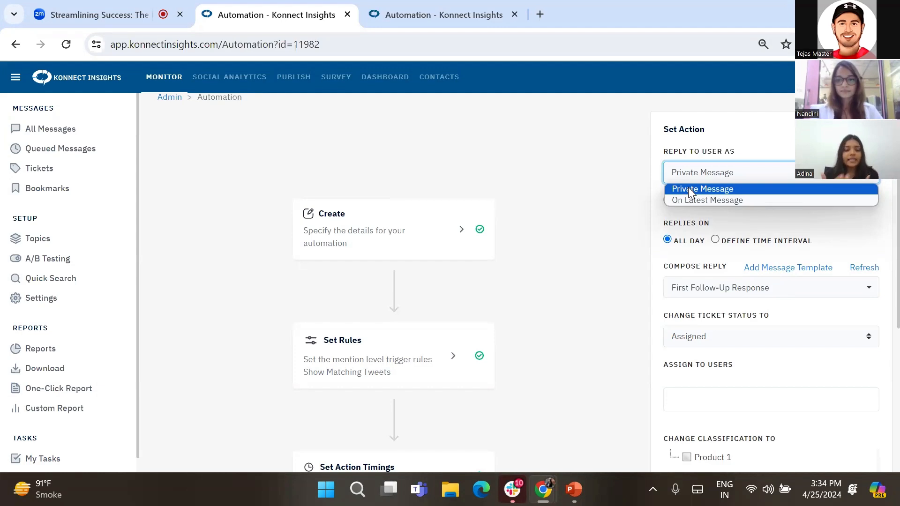
click(688, 188)
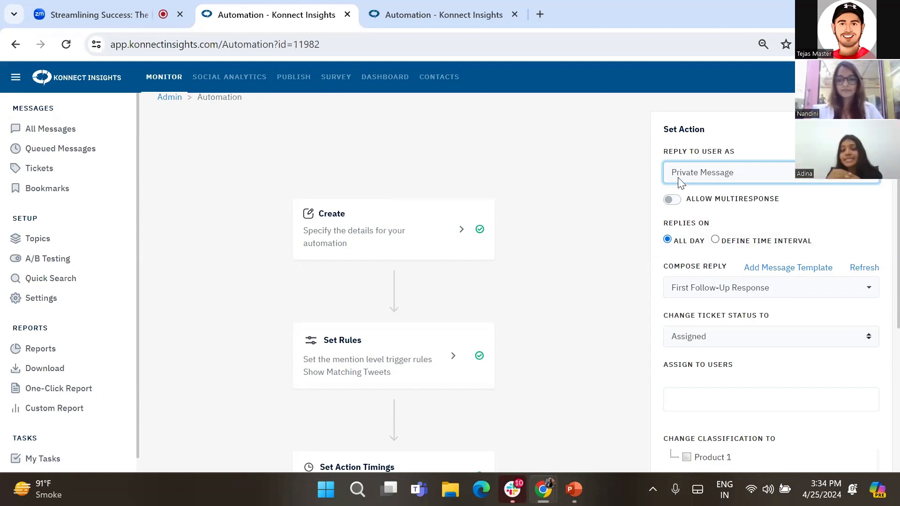
click(679, 179)
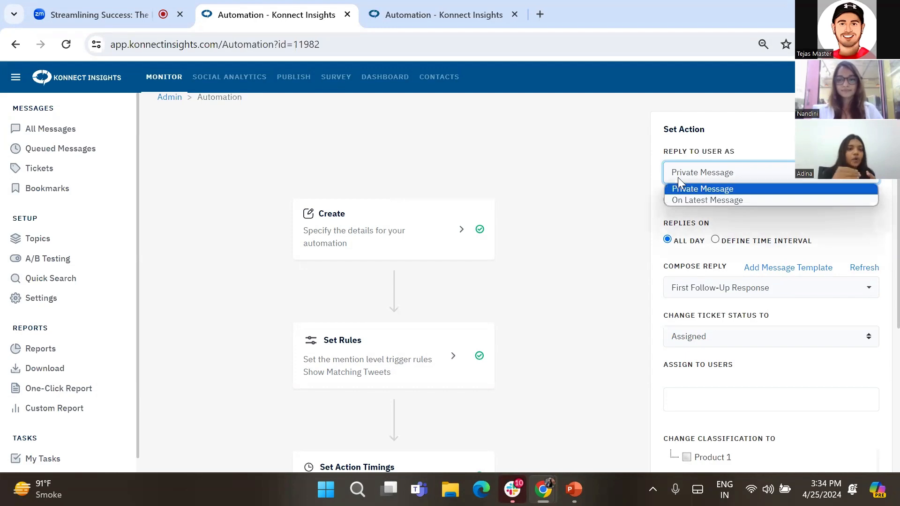
click(604, 164)
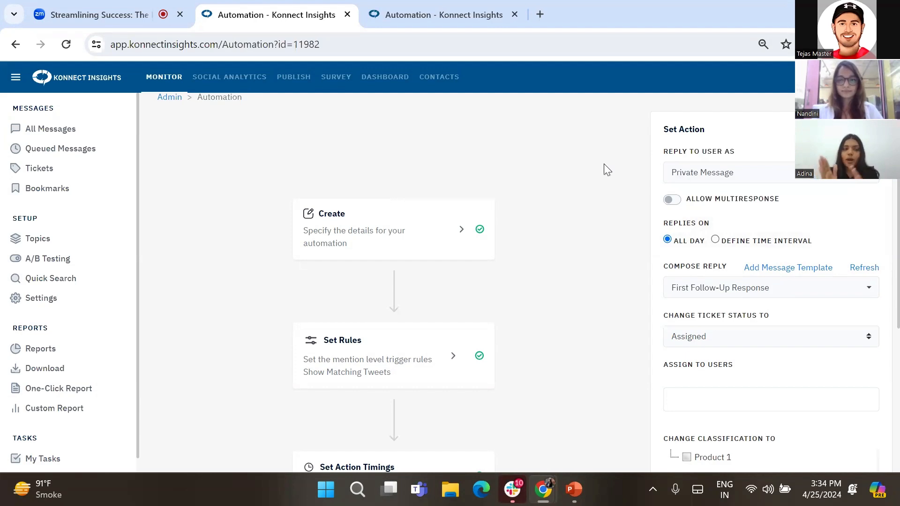
click(671, 201)
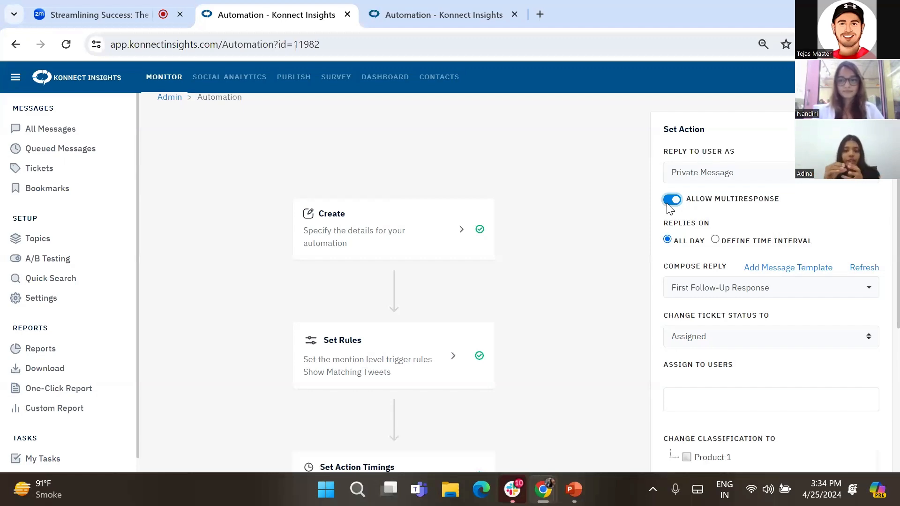
- Set Replies On to Define Time Interval and open its time interval filter options
scroll(666, 259, down, 1)
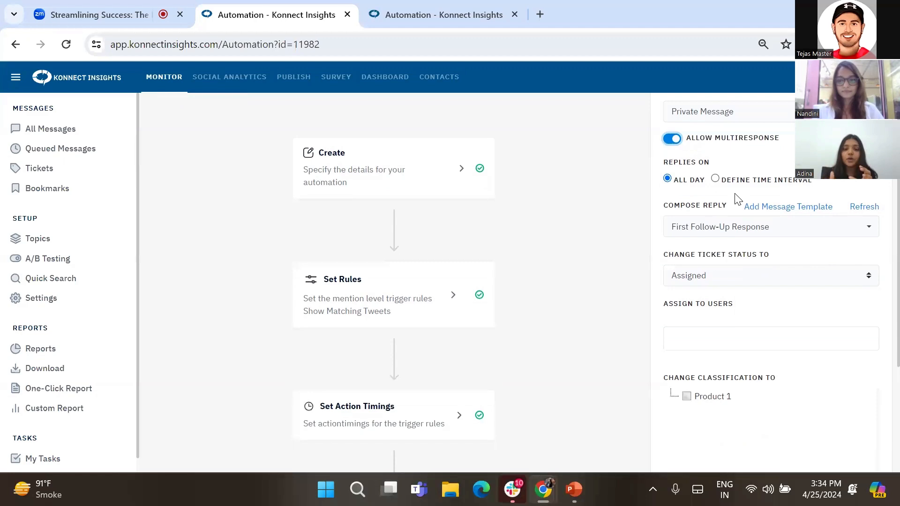
click(715, 180)
click(686, 192)
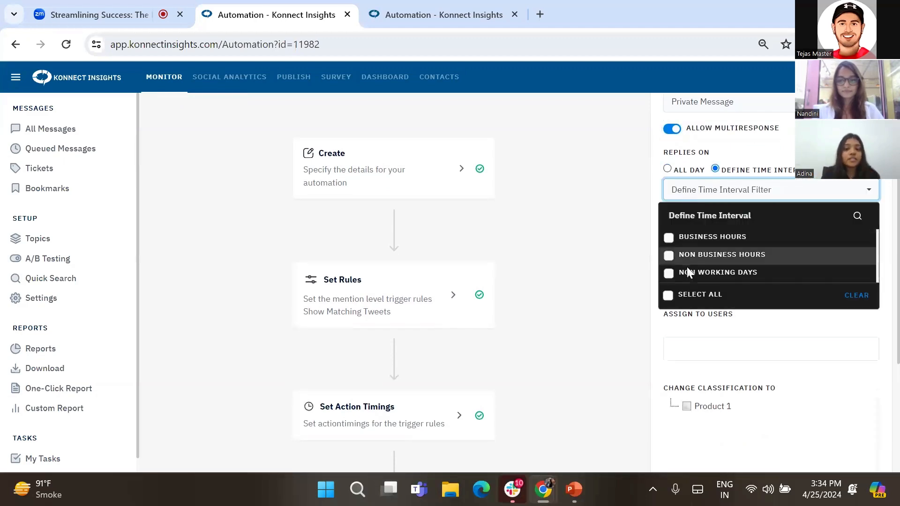
click(656, 233)
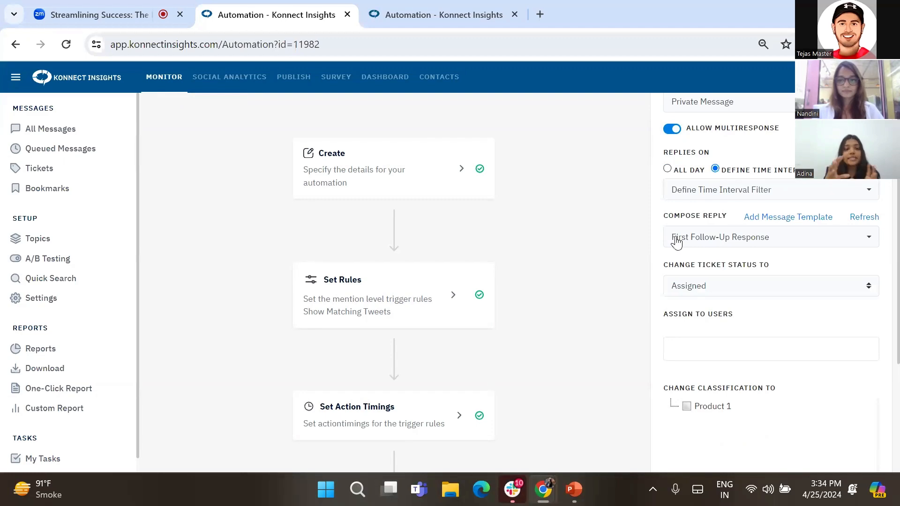
- Select all draft message templates as the composed reply
click(676, 242)
scroll(700, 146, up, 3)
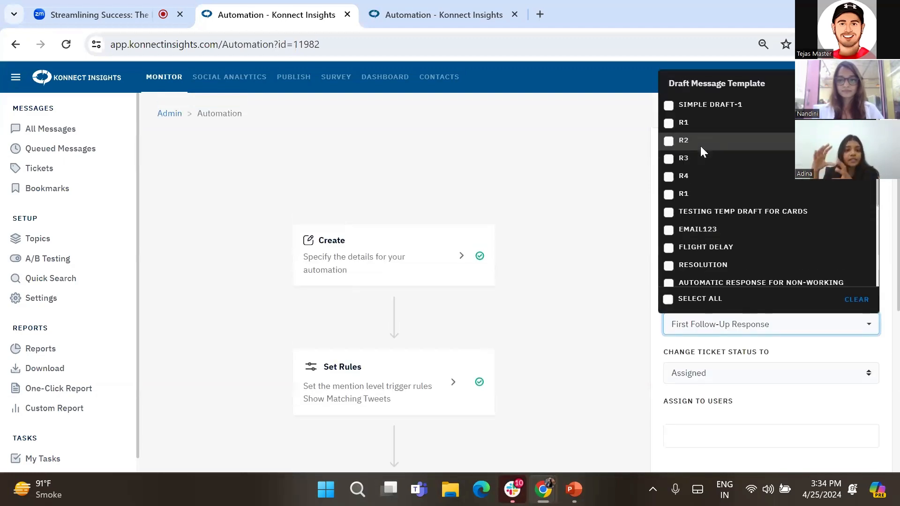
click(668, 298)
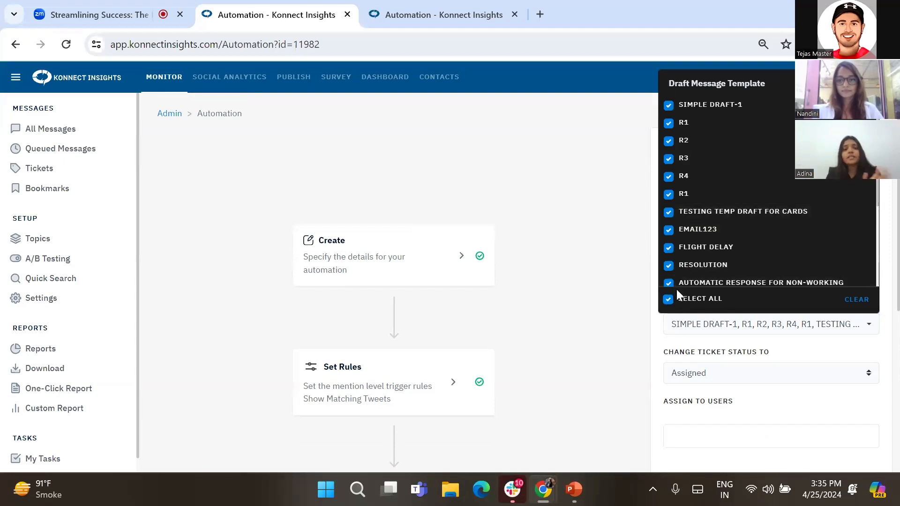
click(626, 287)
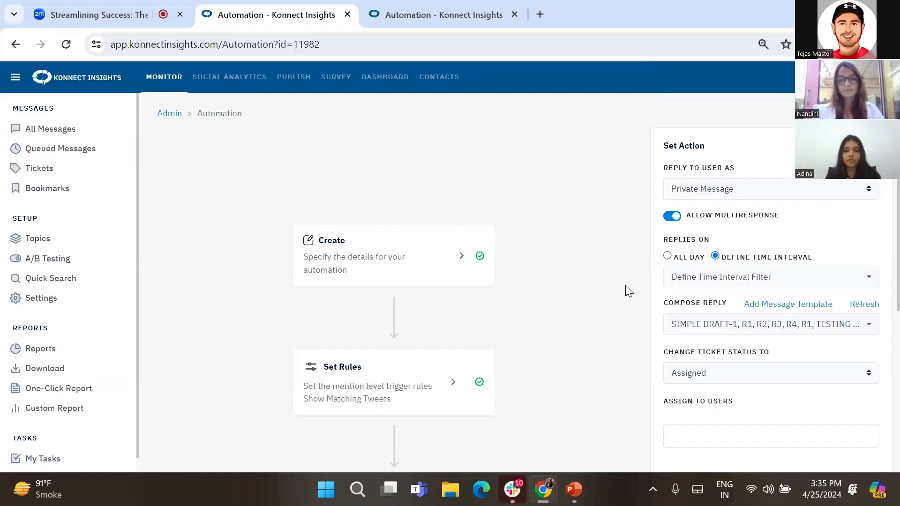
- Switch to the meeting tab and open the Q&A panel
scroll(628, 291, down, 5)
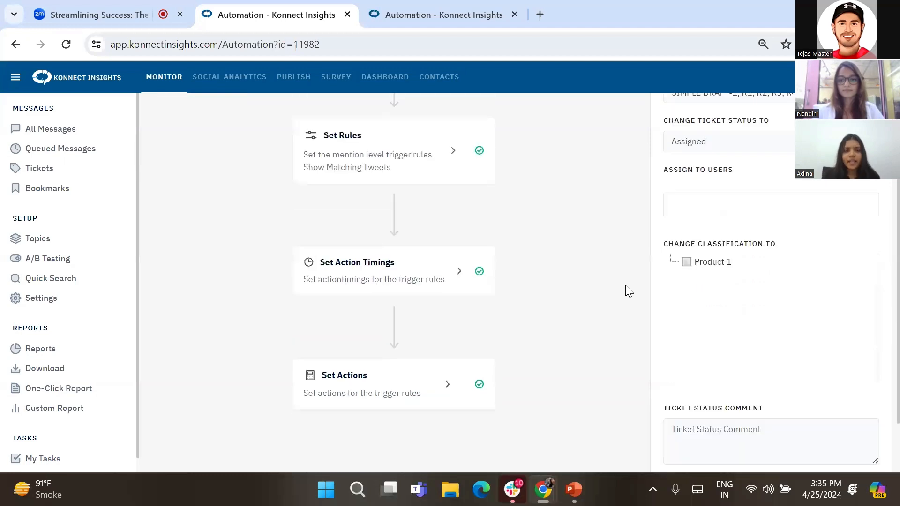
mouse_move(543, 492)
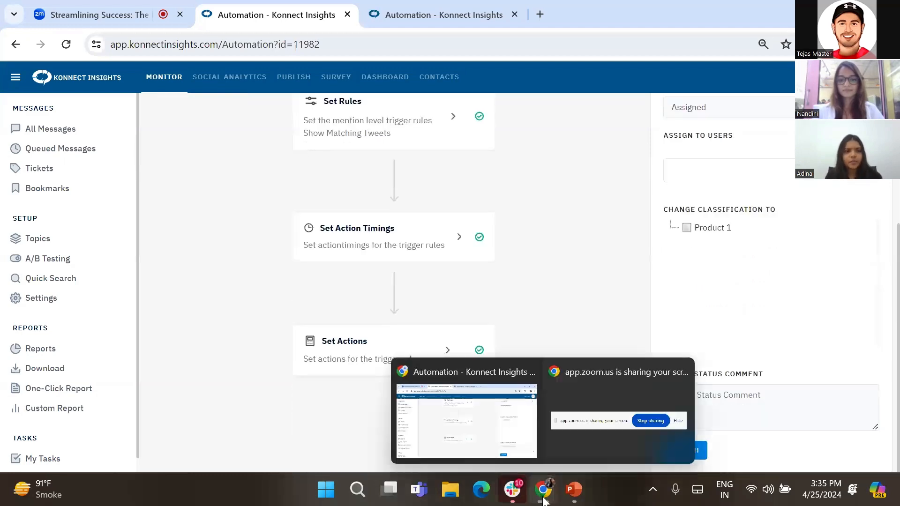
click(150, 20)
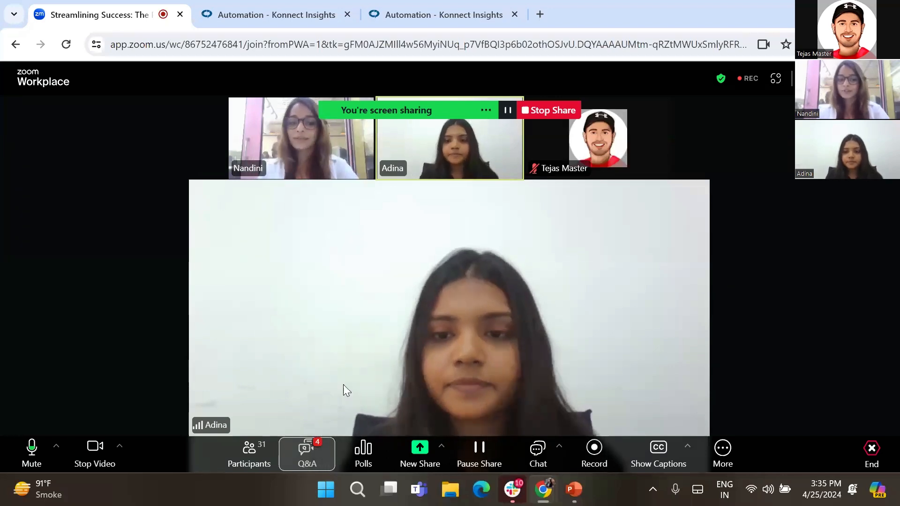
click(304, 460)
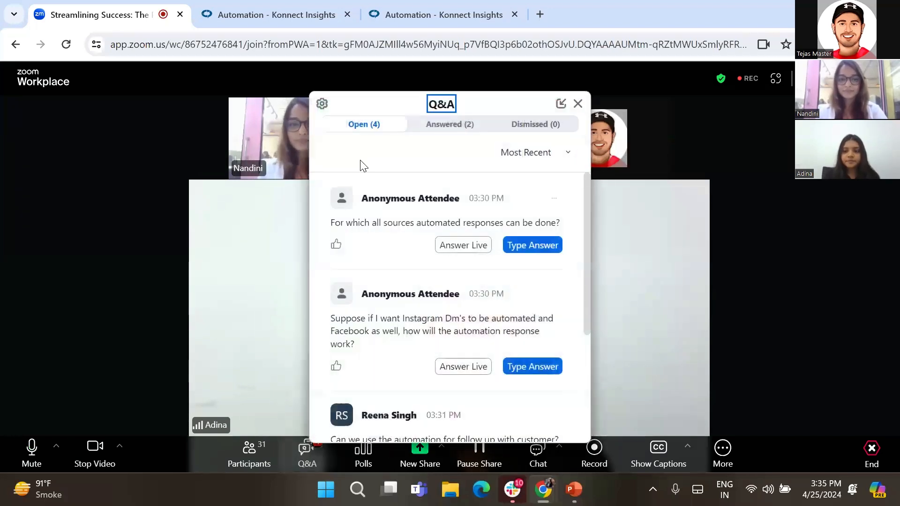
- Read through the open attendee questions in the Q&A panel
scroll(414, 313, down, 3)
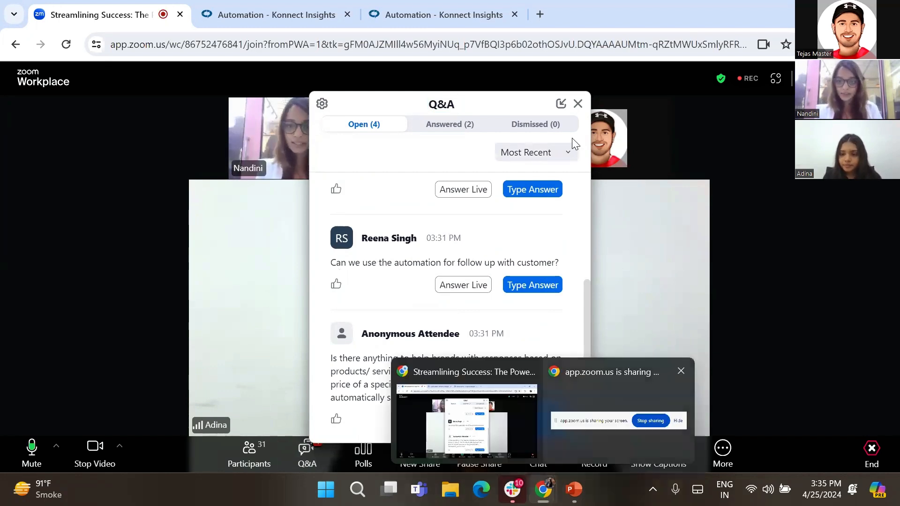
click(579, 107)
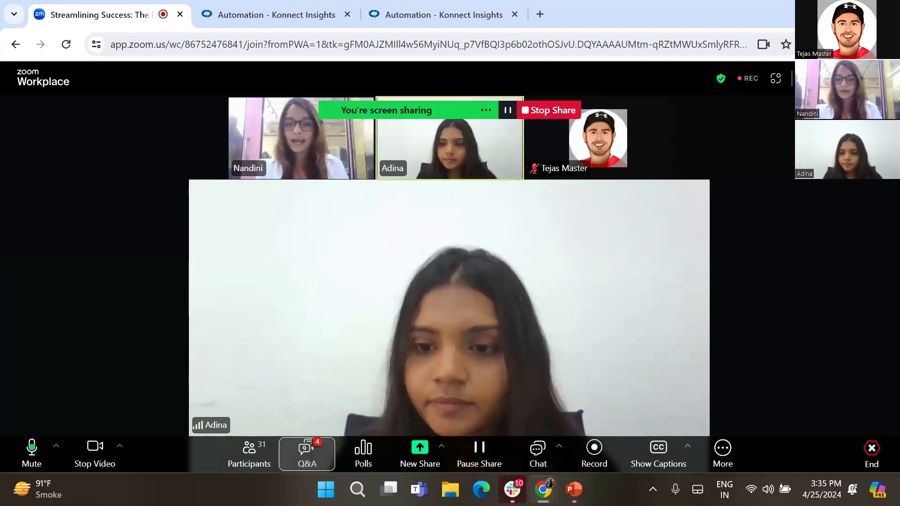
mouse_move(580, 498)
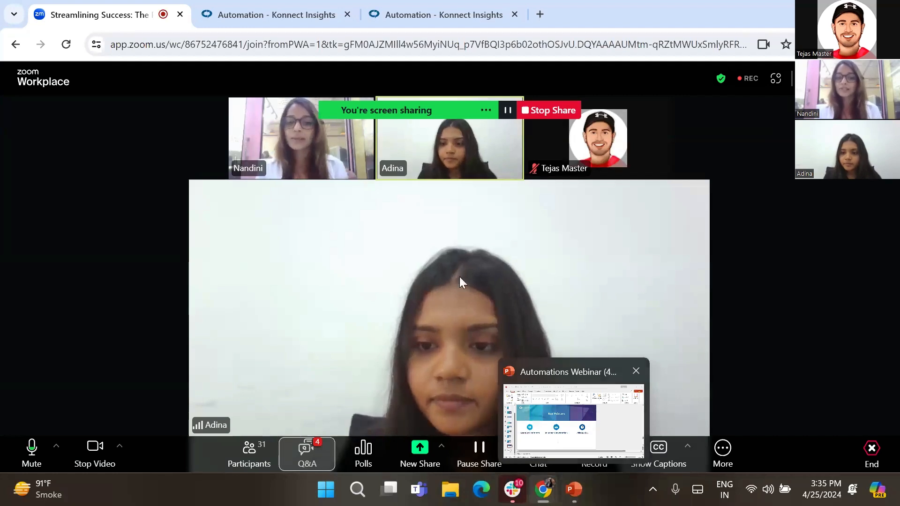
click(305, 452)
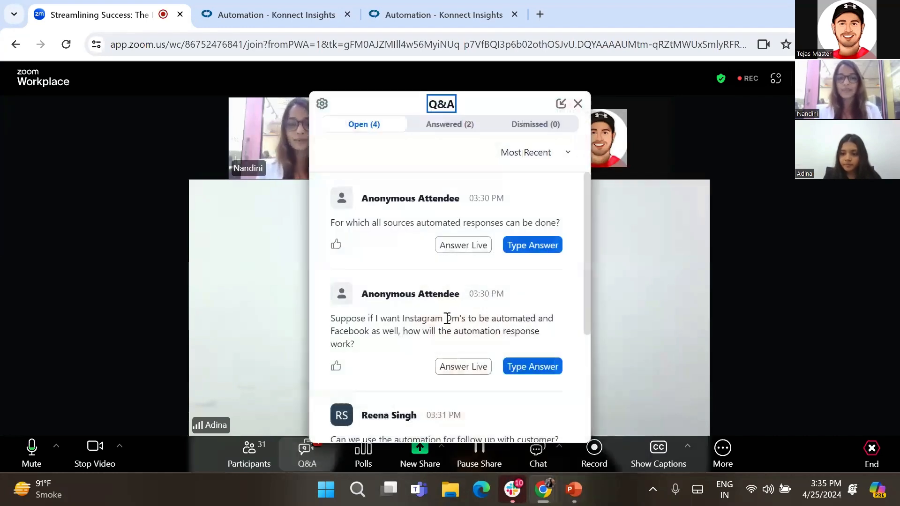
scroll(446, 274, down, 4)
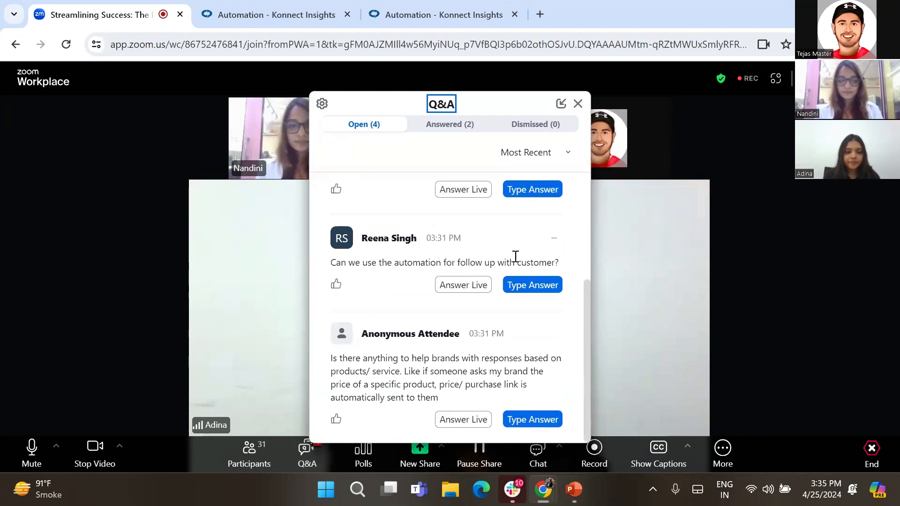
click(671, 264)
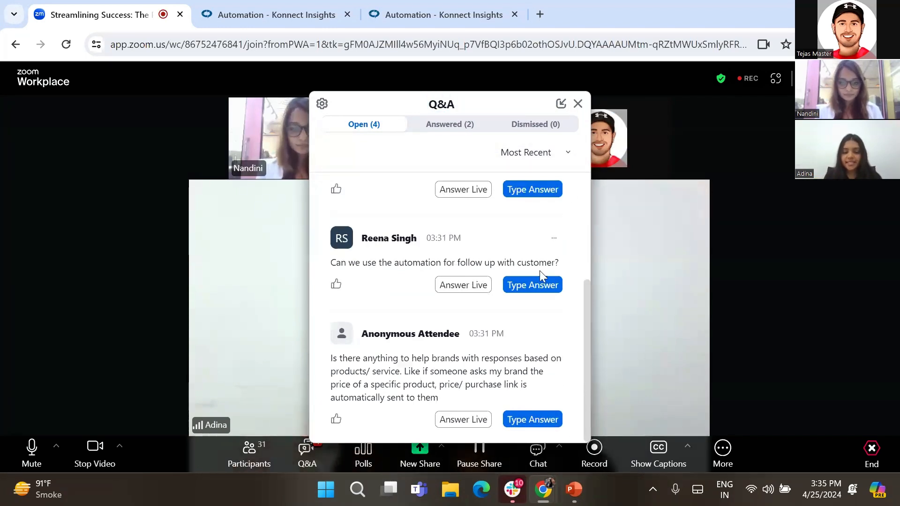
click(577, 103)
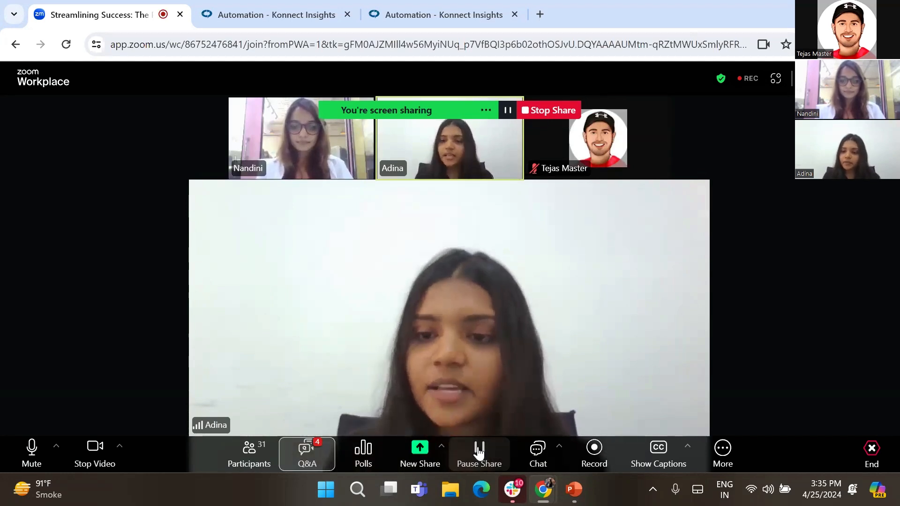
- Upvote the question about using automation for customer follow-up and close the Q&A panel
click(313, 456)
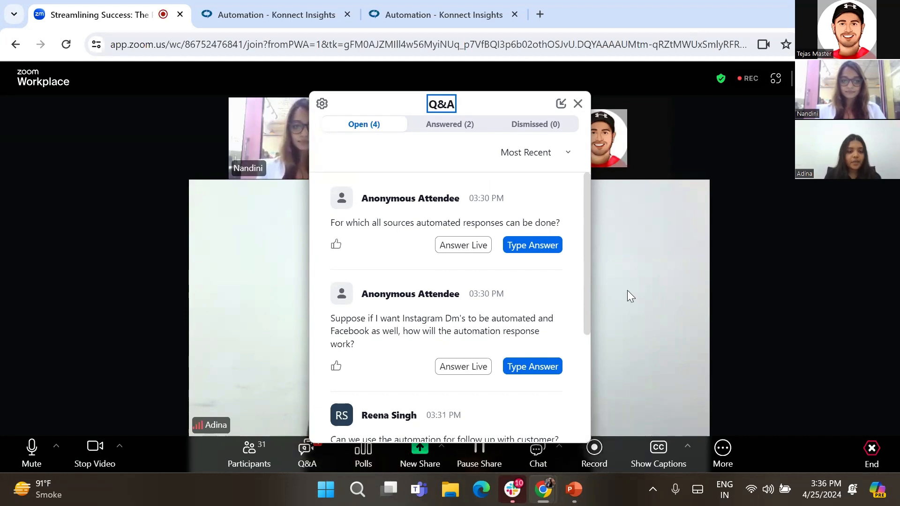
scroll(385, 323, down, 4)
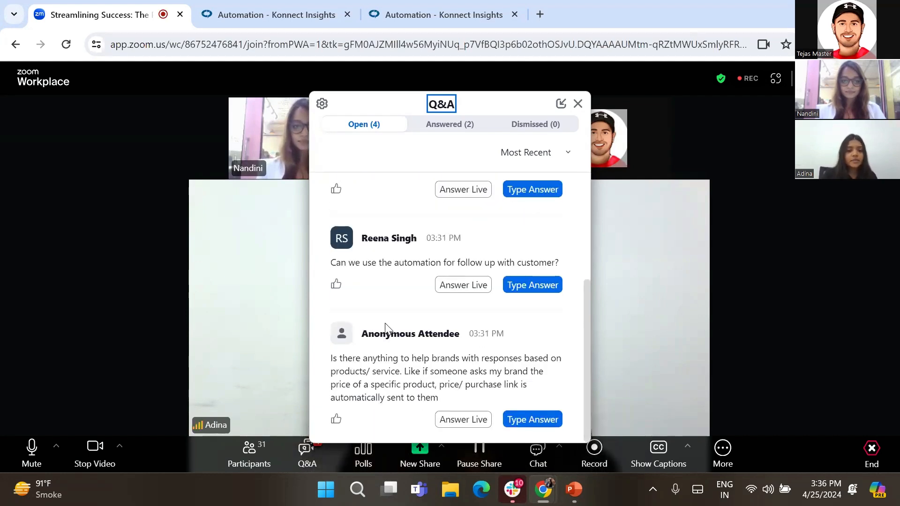
click(336, 284)
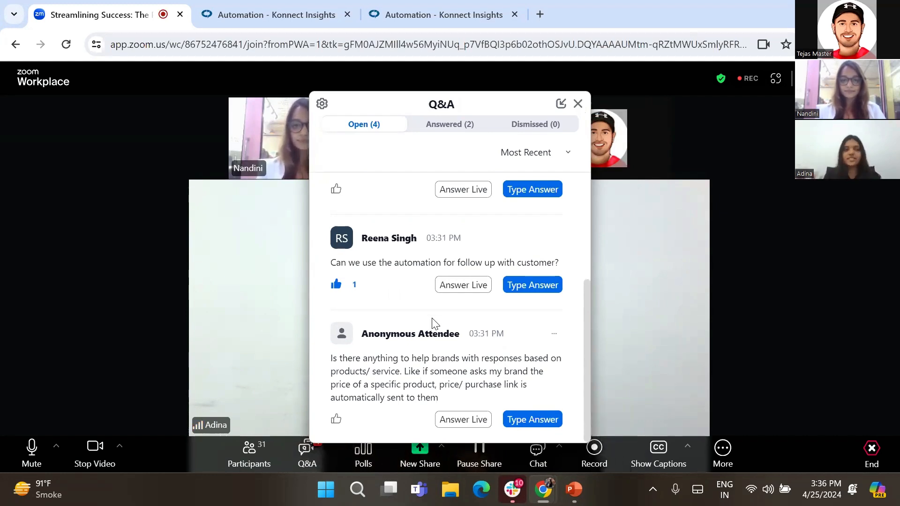
click(577, 104)
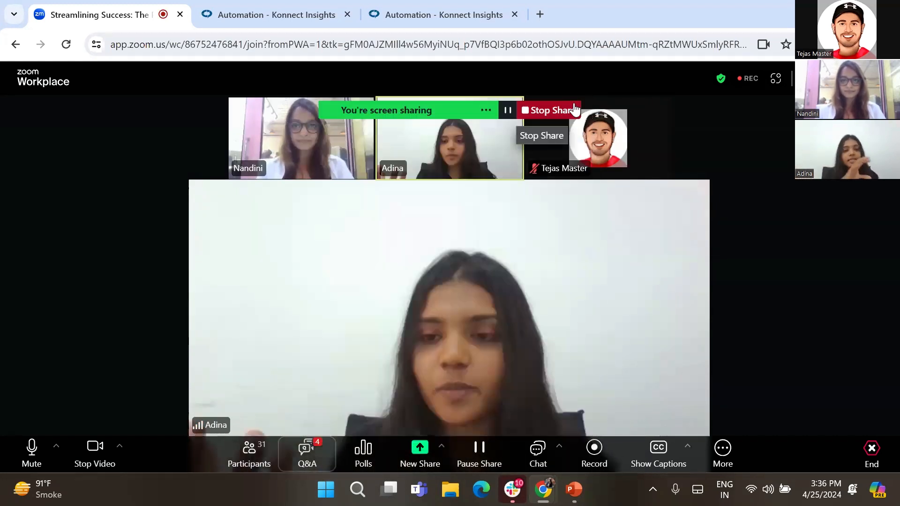
- Open the automation's Set Rules step and remove the amaze and amazing keywords from Contains Keyword
click(305, 18)
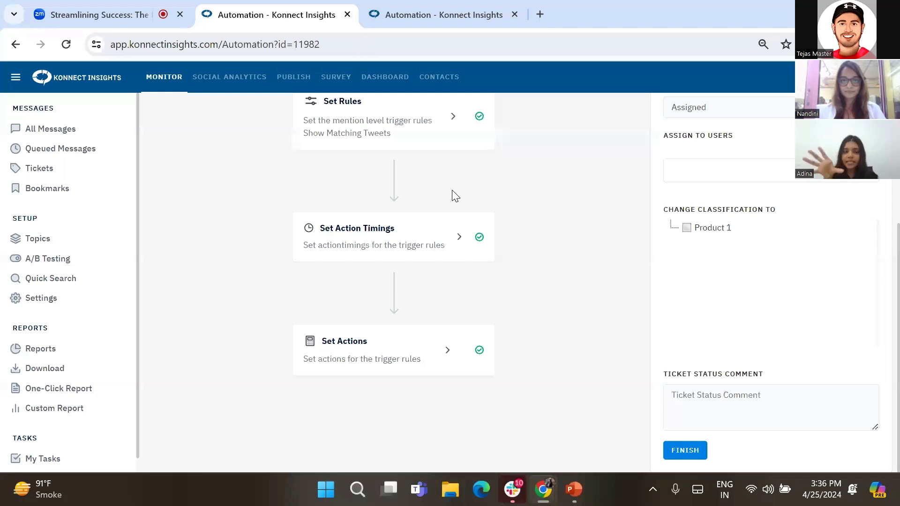
scroll(455, 196, up, 5)
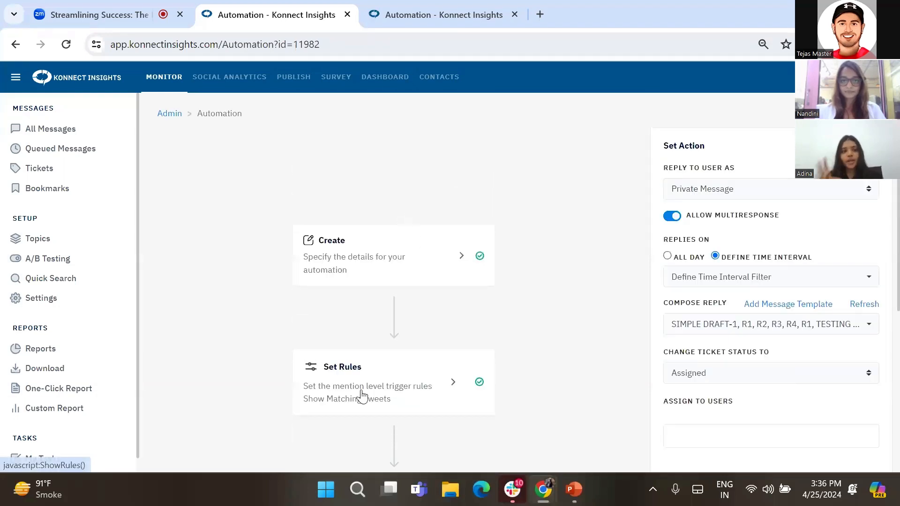
click(362, 397)
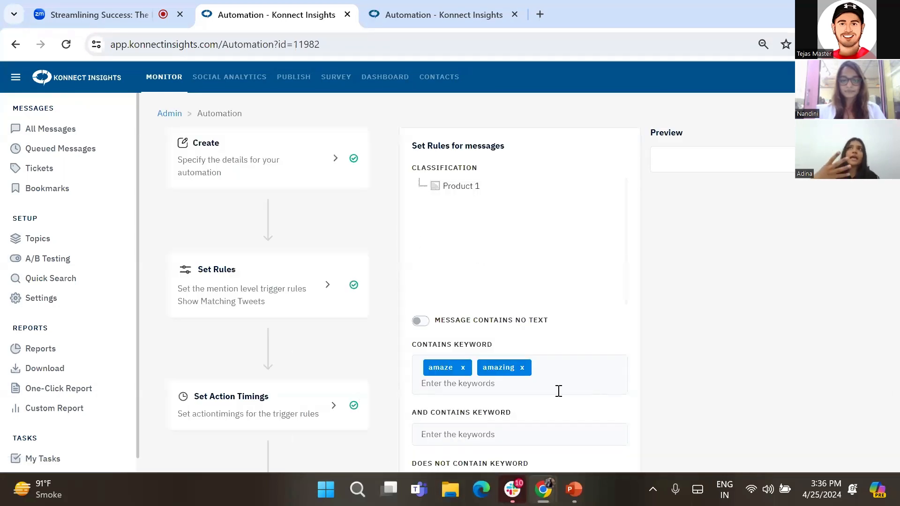
click(522, 368)
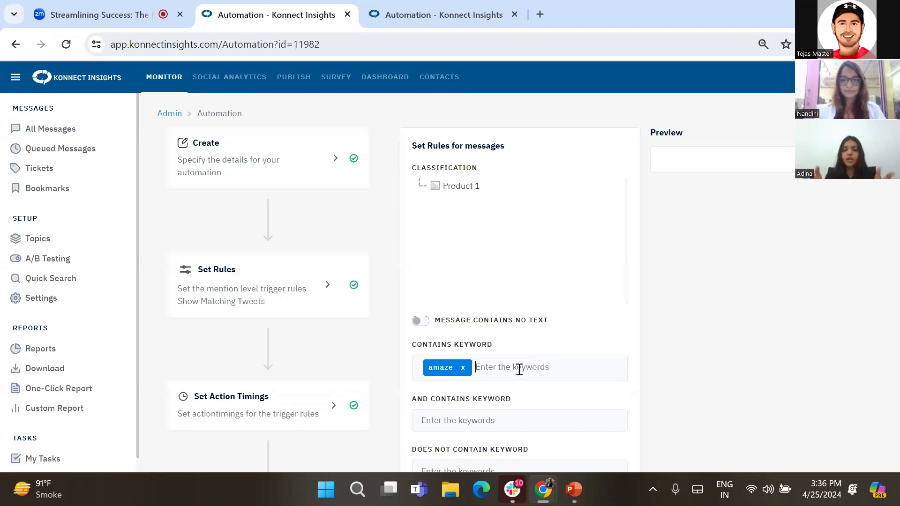
click(463, 368)
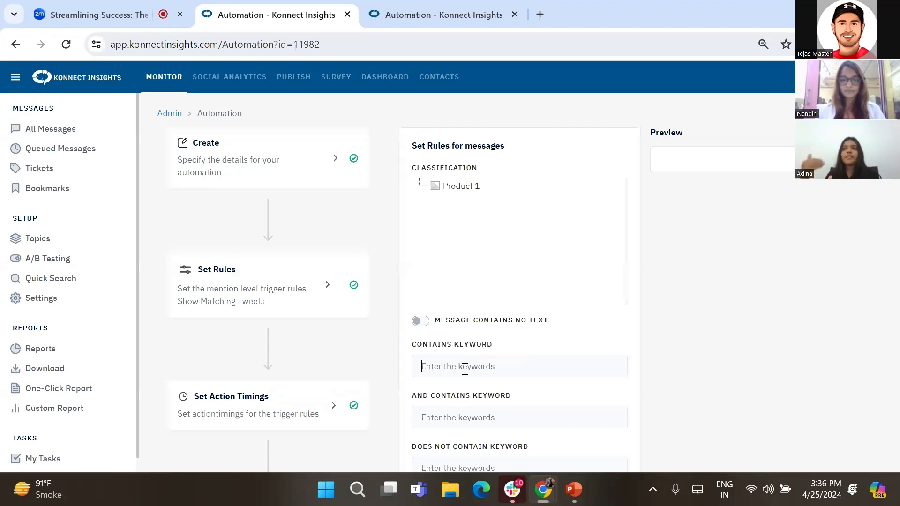
- Add price, cost and link as Contains Keyword entries
scroll(464, 369, down, 2)
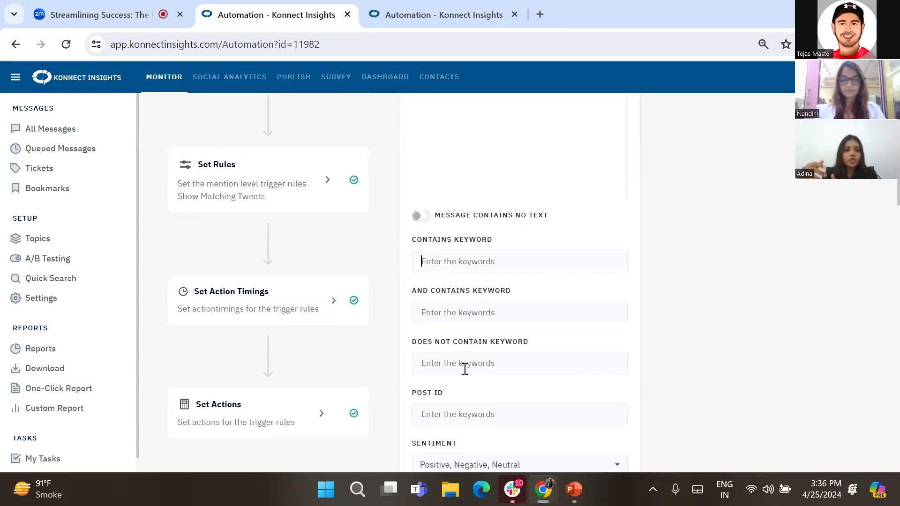
text(price)
key(Return)
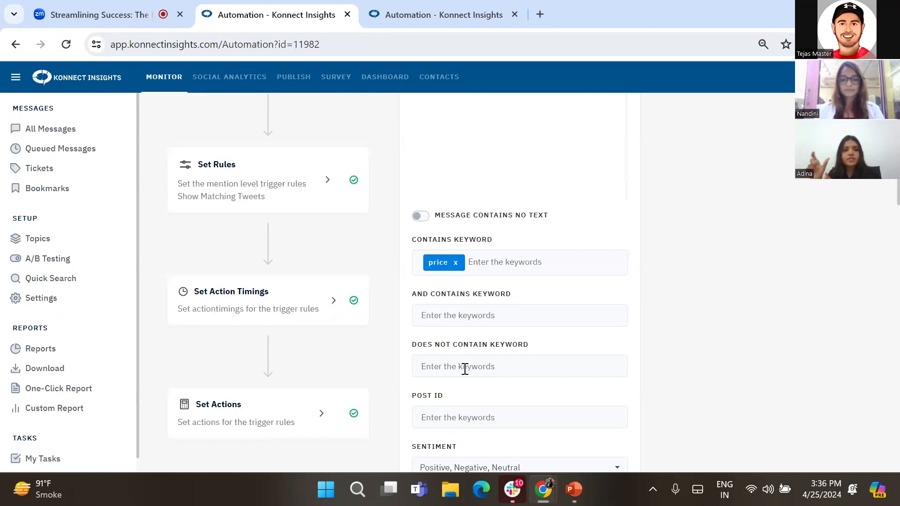
text(cost)
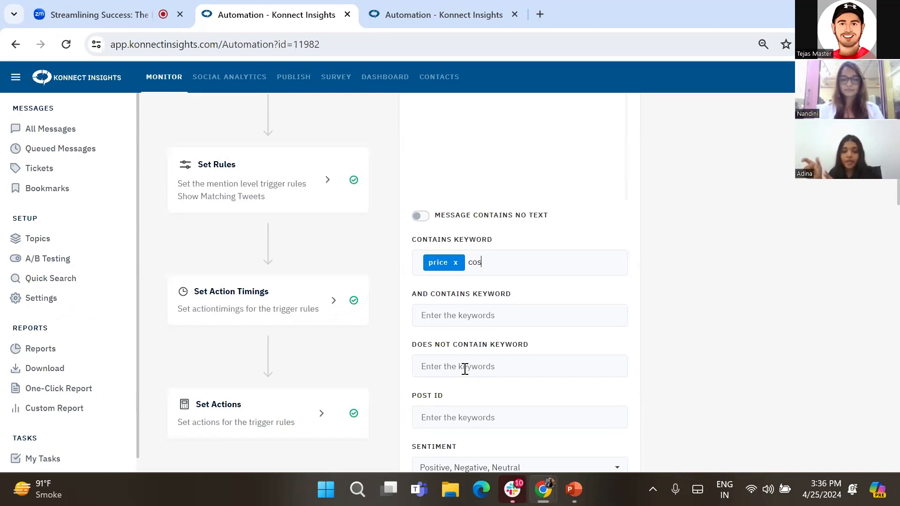
key(Return)
text(link)
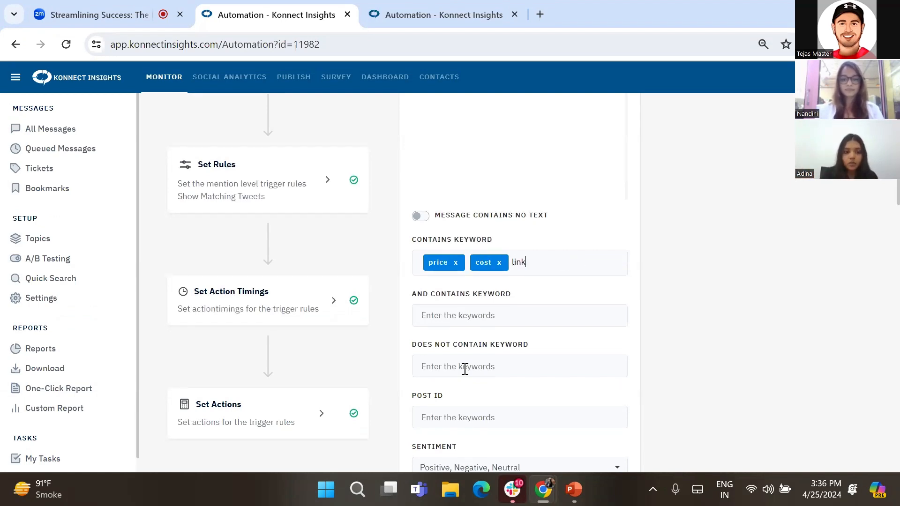
key(Return)
- Go through the remaining rule fields and save the Set Rules step
scroll(464, 370, down, 1)
scroll(467, 374, down, 2)
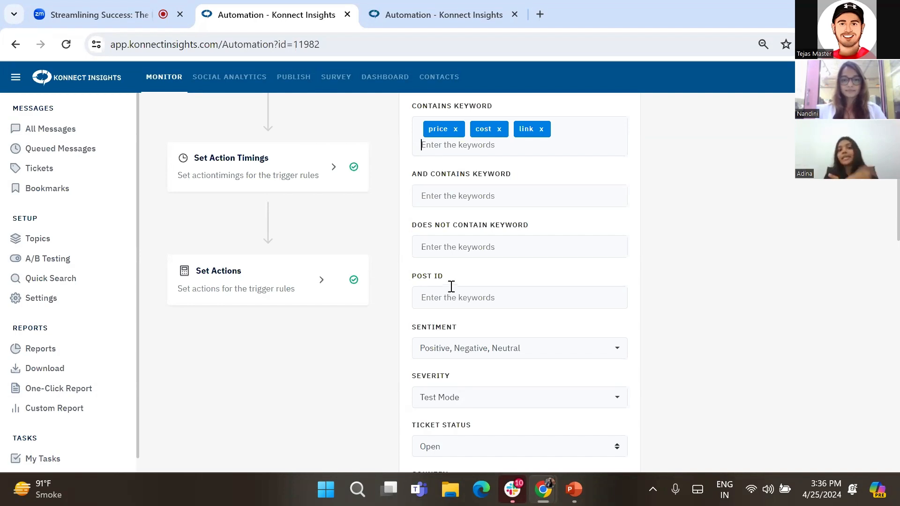
scroll(450, 286, down, 12)
scroll(450, 328, down, 5)
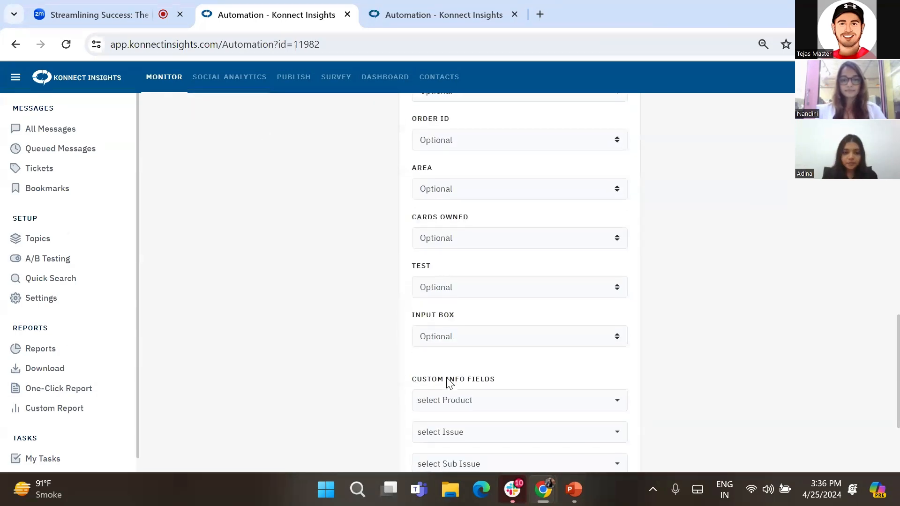
click(427, 450)
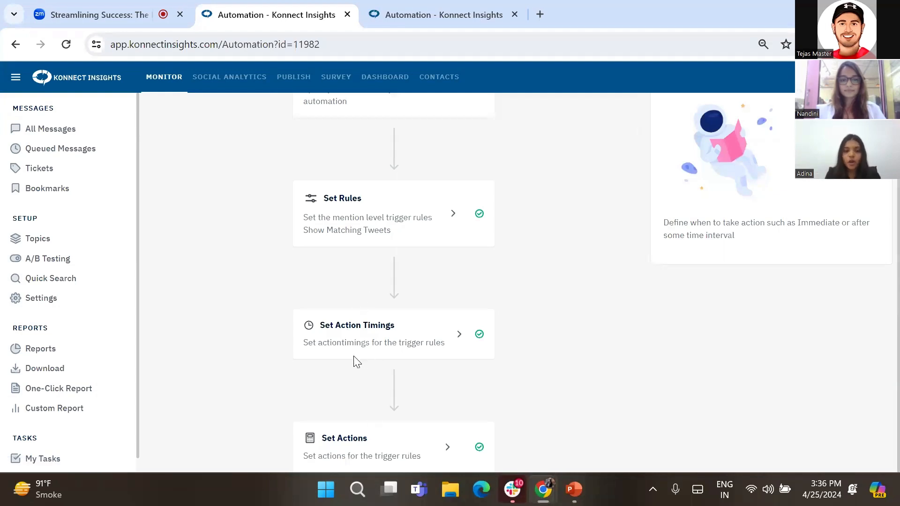
- Review the Set Action Timings and Set Actions steps, including the selected reply templates
click(340, 325)
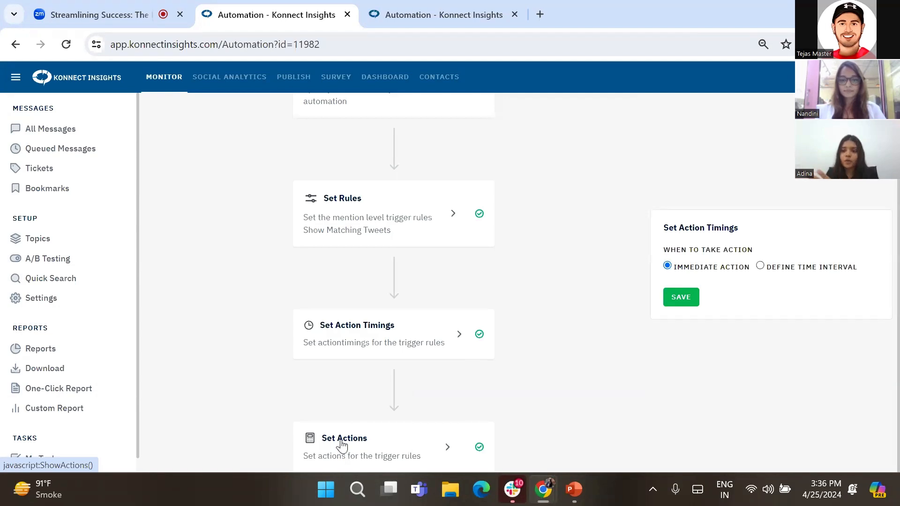
click(379, 444)
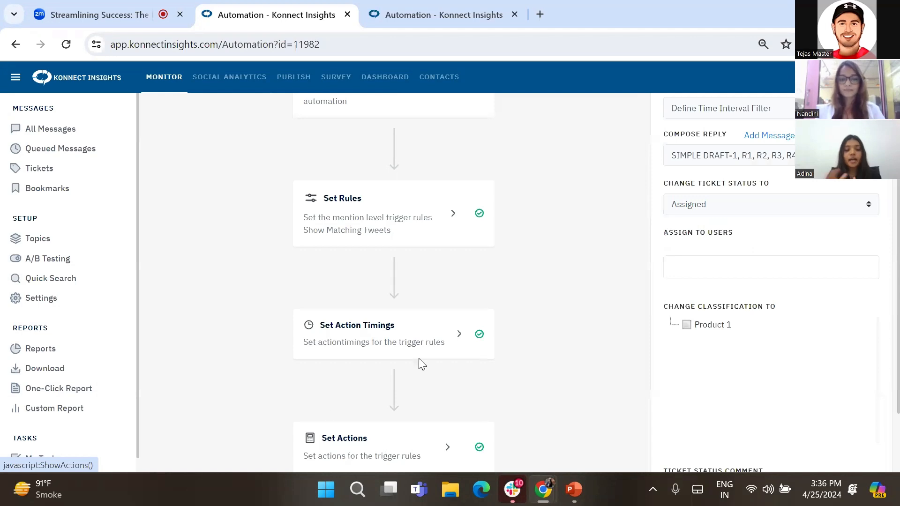
scroll(553, 341, up, 4)
click(709, 330)
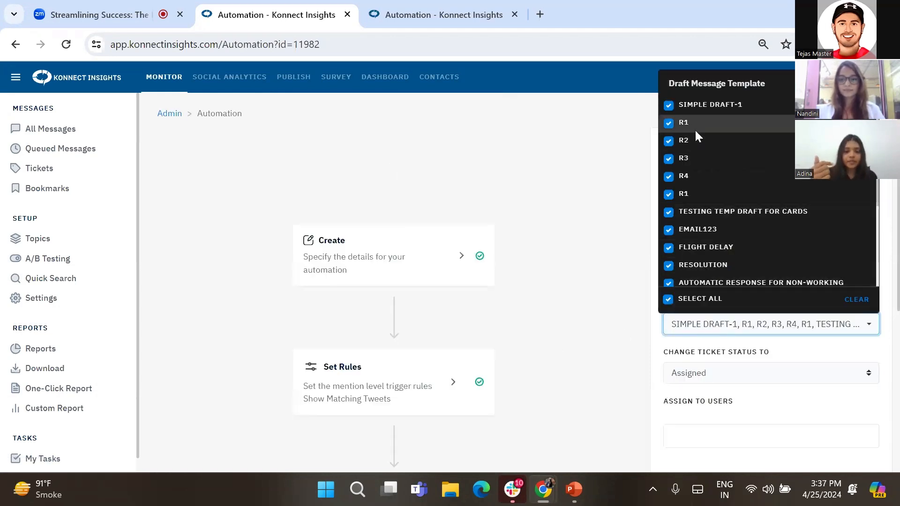
click(611, 217)
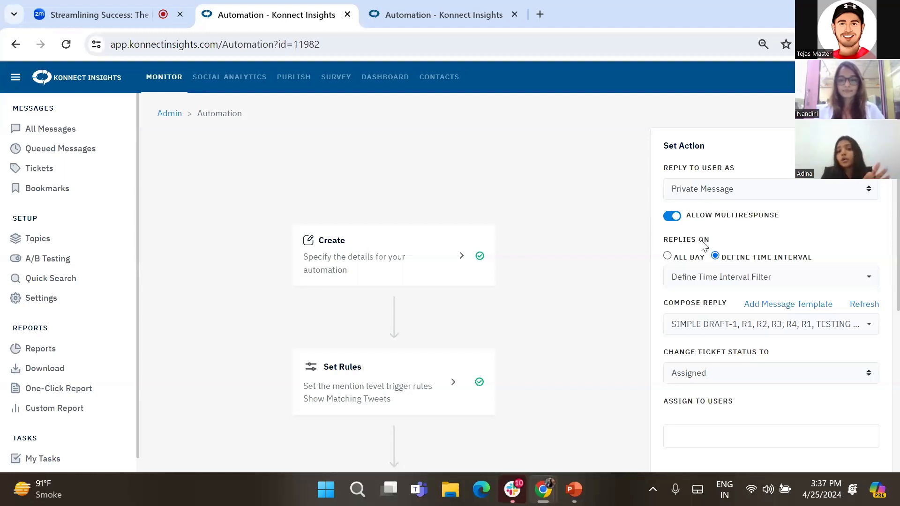
- Set Replies On to All Day in the Set Actions step
scroll(684, 255, down, 1)
scroll(728, 266, down, 3)
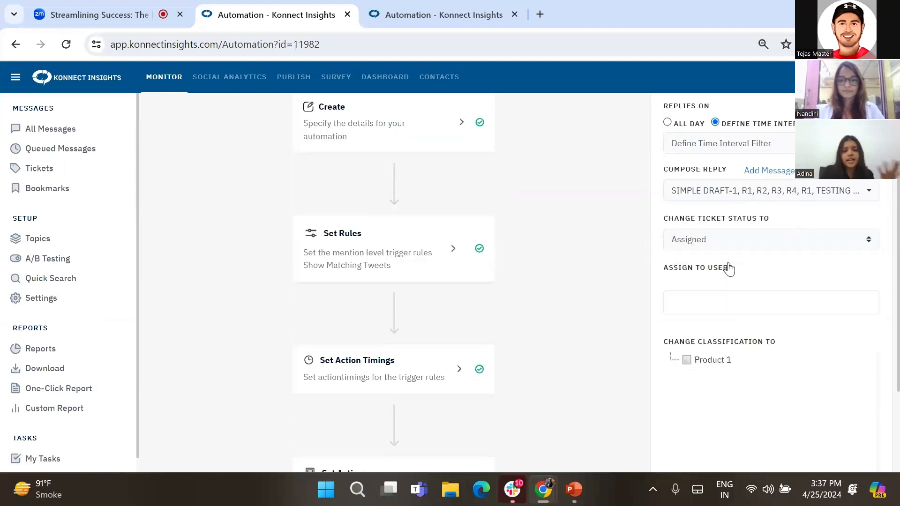
click(667, 123)
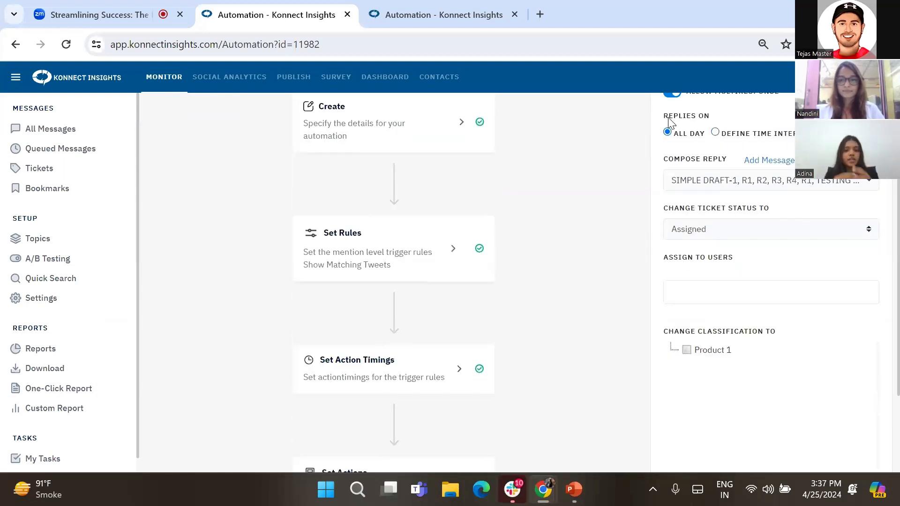
- Review the remaining Set Actions fields and return to the meeting tab
scroll(652, 218, down, 1)
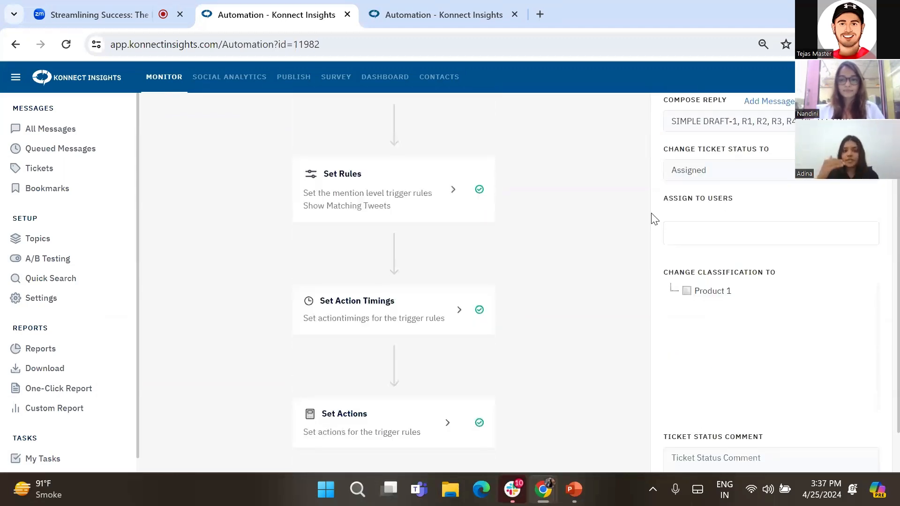
scroll(654, 219, down, 1)
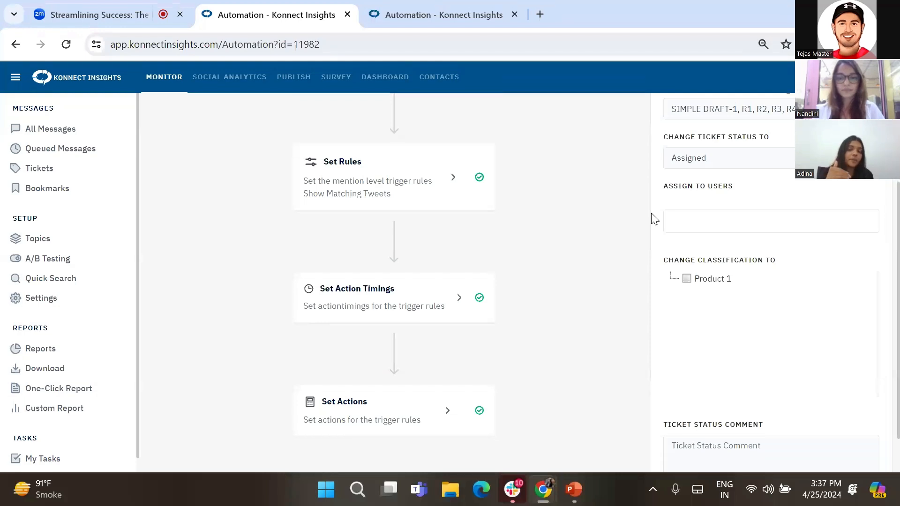
scroll(655, 218, up, 1)
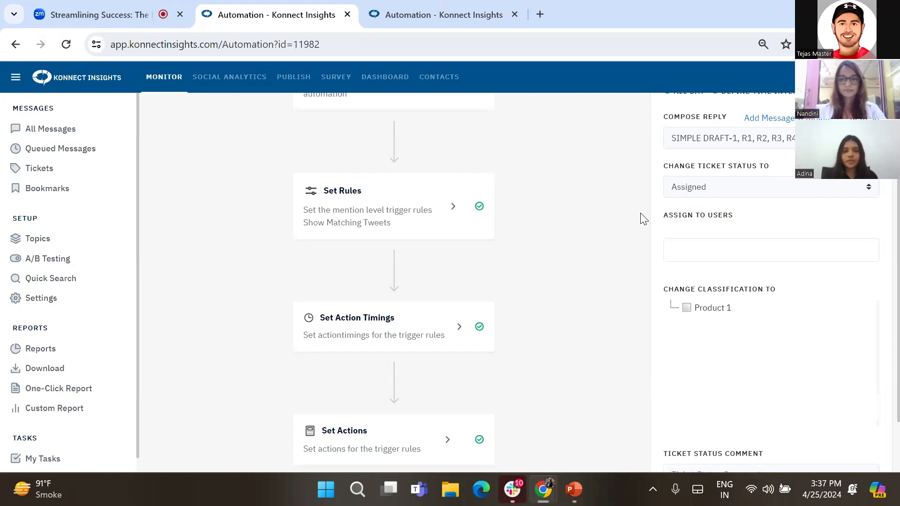
scroll(642, 215, down, 2)
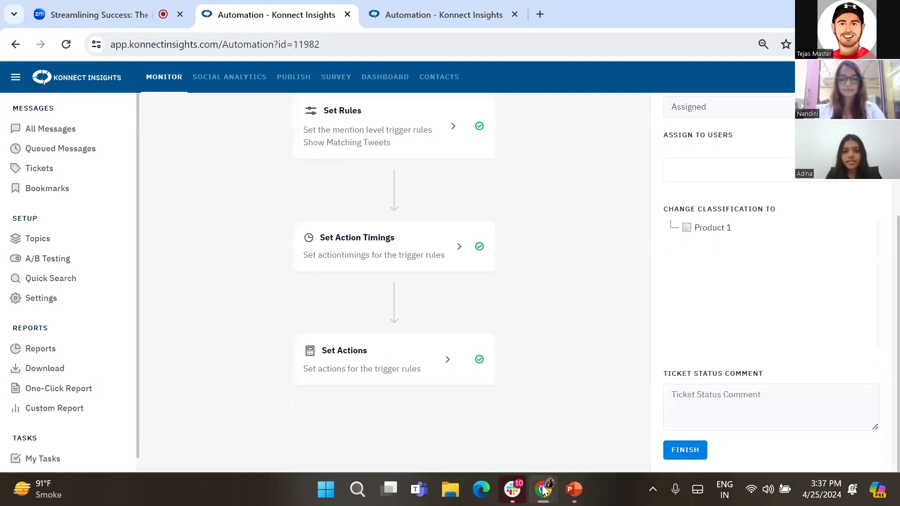
mouse_move(543, 489)
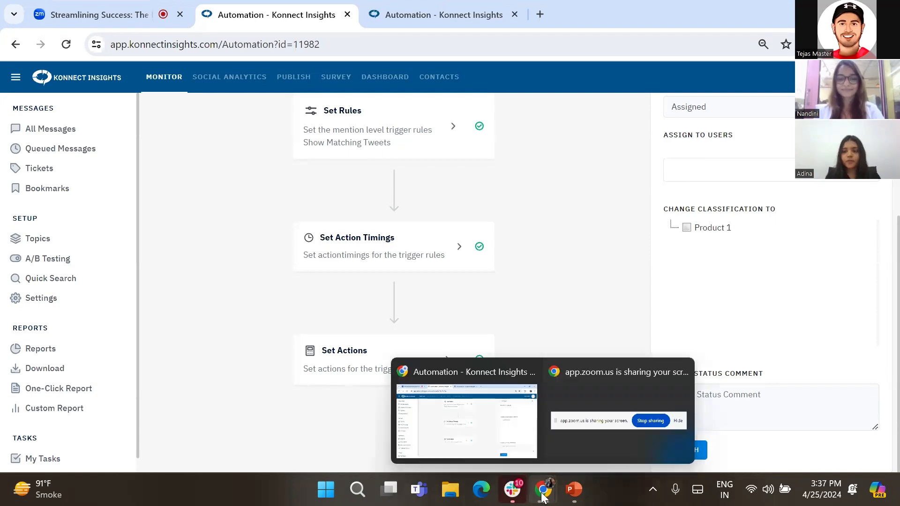
click(492, 441)
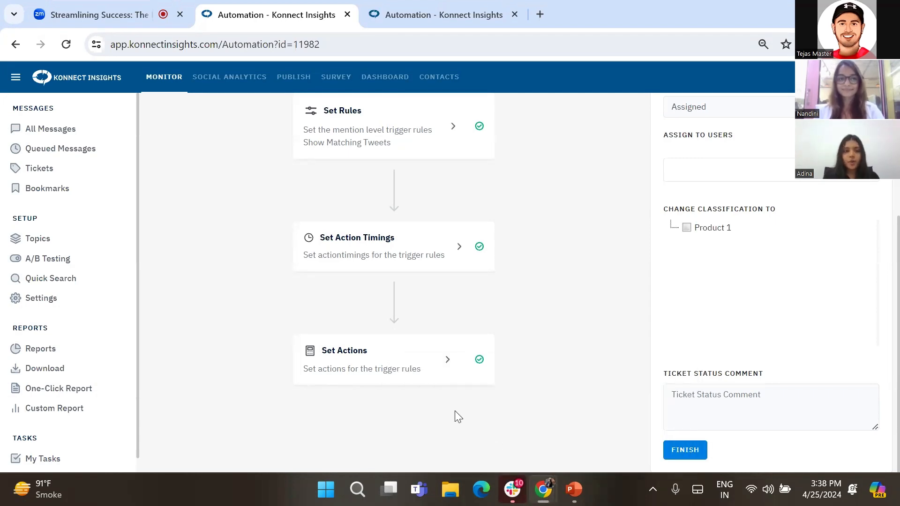
click(155, 14)
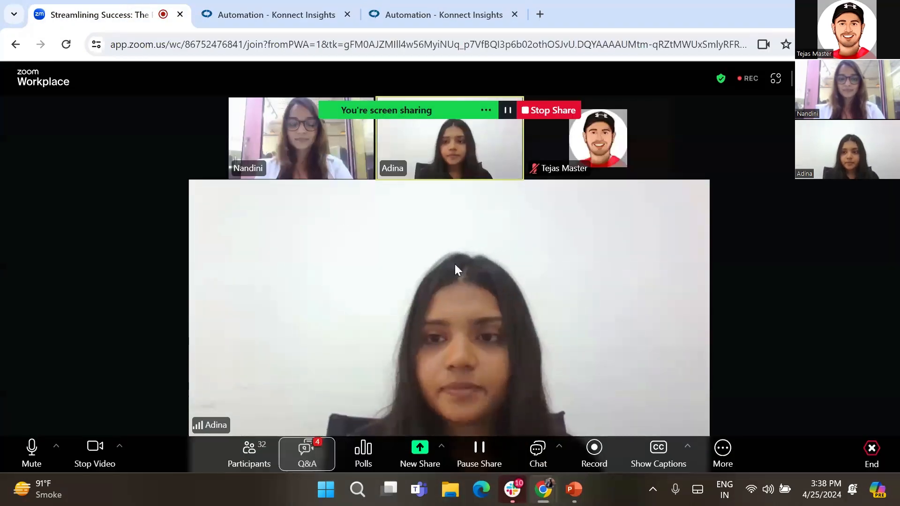